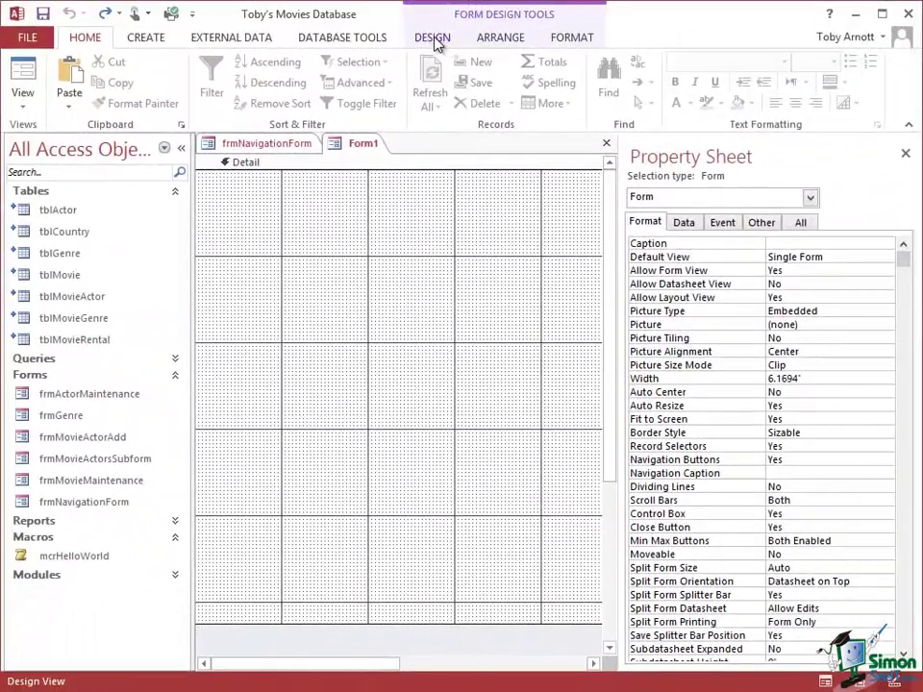
- Draw a command button about 2.42" wide and 0.92" high in the Detail section of Form1
{"action": "left_click", "coordinate": [435, 38]}
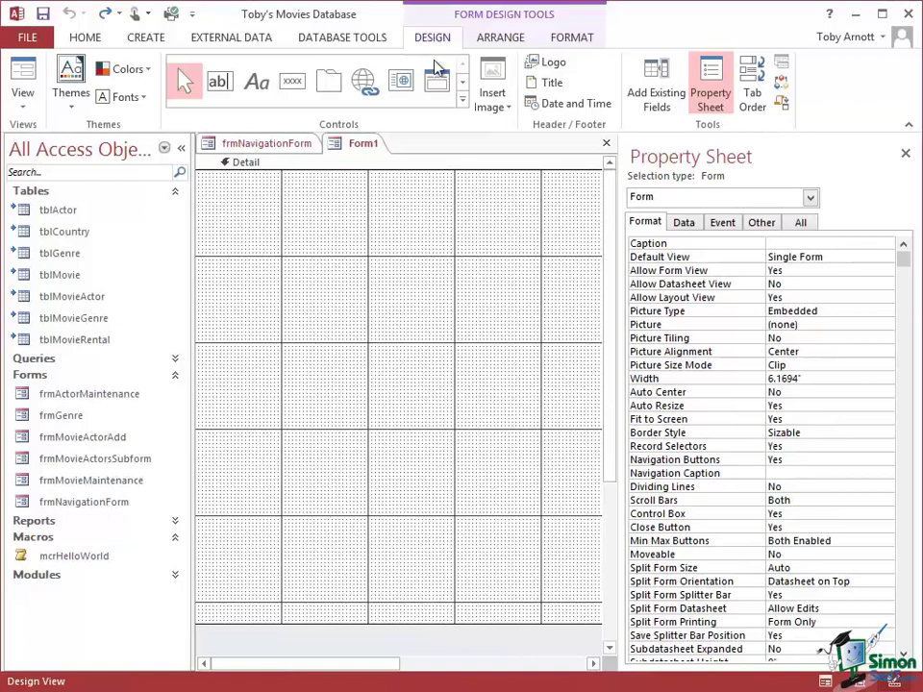
{"action": "left_click", "coordinate": [293, 82]}
{"action": "left_click_drag", "start_coordinate": [297, 292], "coordinate": [507, 373]}
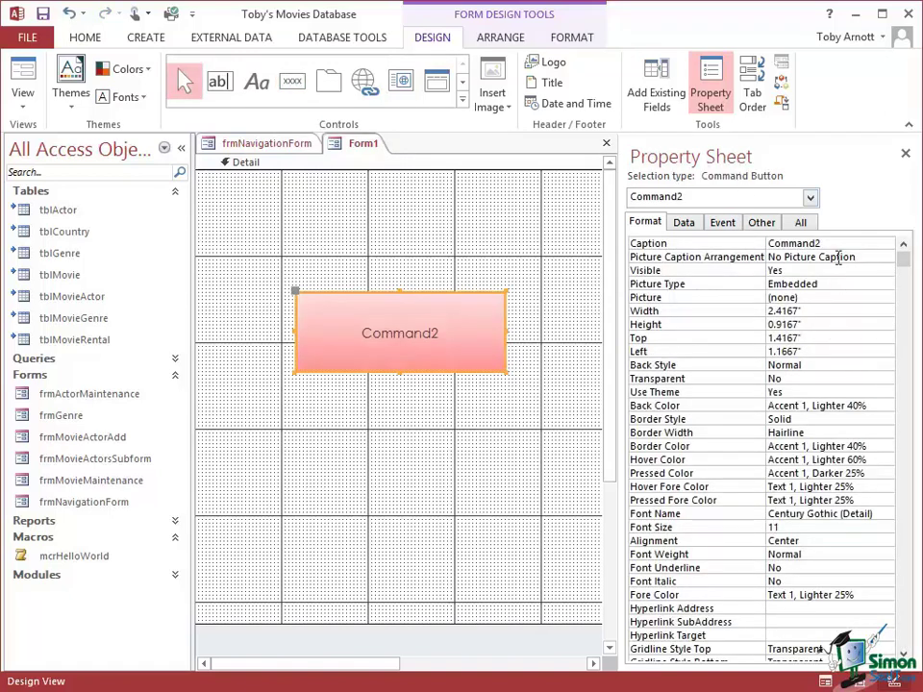
- Set the new command button's caption to "Hello World!"
{"action": "left_click", "coordinate": [877, 243]}
{"action": "key", "text": "BackSpace"}
{"action": "key", "text": "BackSpace"}
{"action": "key", "text": "BackSpace"}
{"action": "key", "text": "BackSpace"}
{"action": "key", "text": "BackSpace"}
{"action": "key", "text": "BackSpace"}
{"action": "key", "text": "BackSpace"}
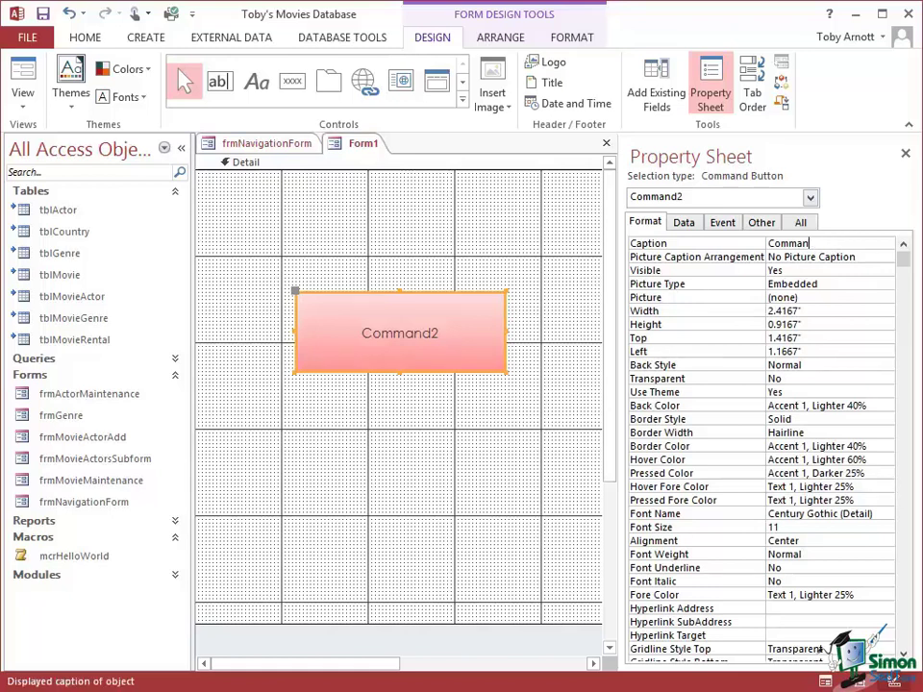
{"action": "key", "text": "BackSpace"}
{"action": "type", "text": "Hello World!"}
{"action": "left_click", "coordinate": [303, 293]}
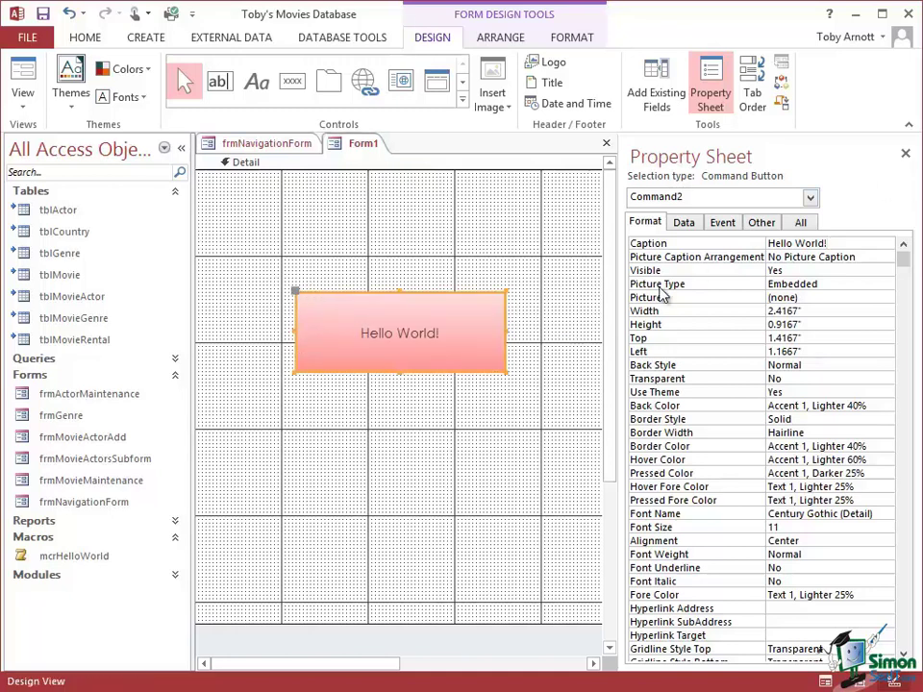
- Assign the mcrHelloWorld macro to the button's On Click event and close the property sheet
{"action": "left_click", "coordinate": [723, 224]}
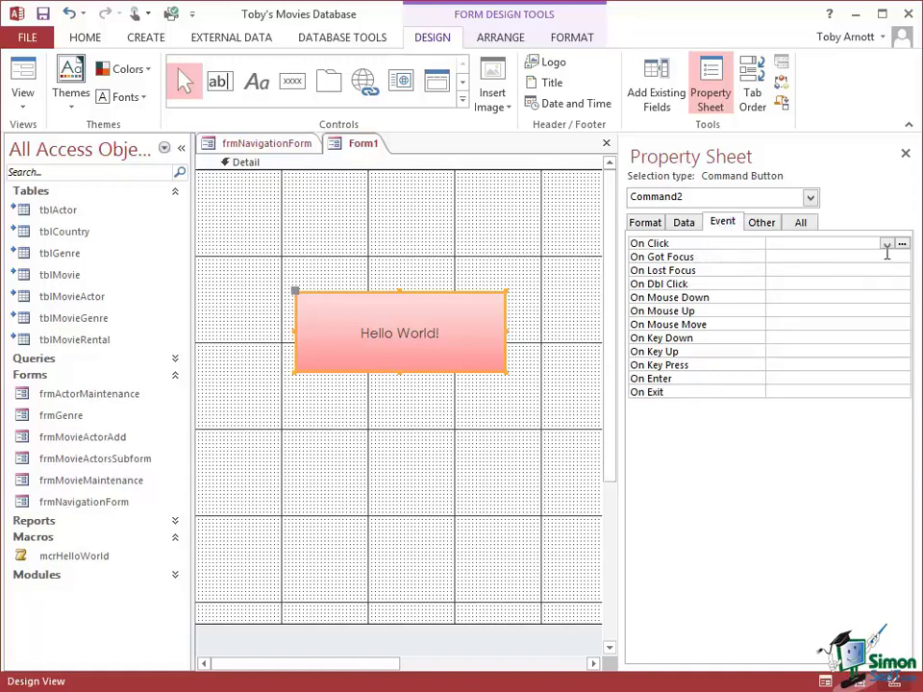
{"action": "left_click", "coordinate": [889, 245]}
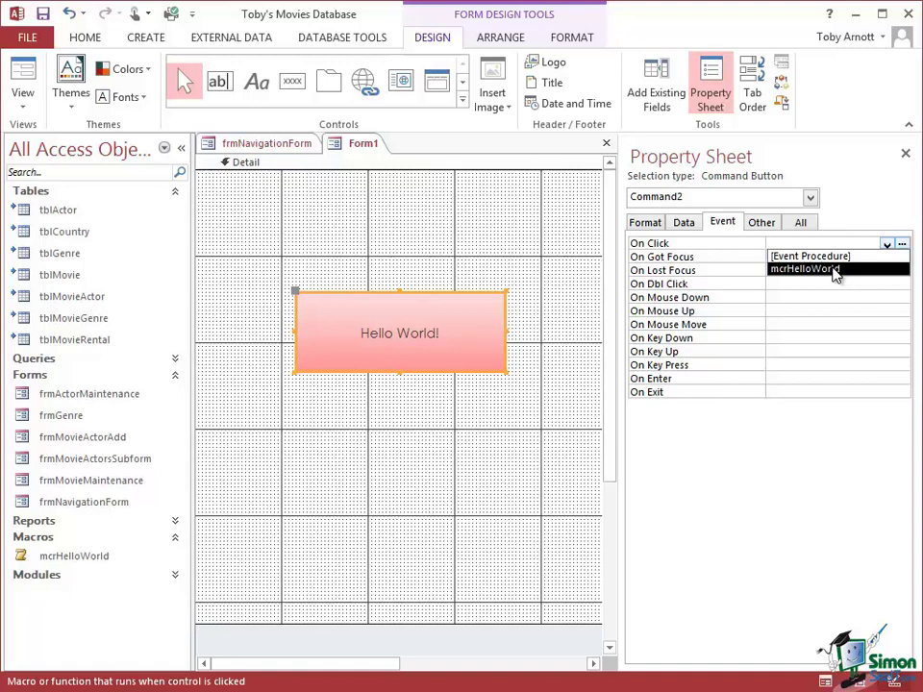
{"action": "left_click", "coordinate": [833, 269]}
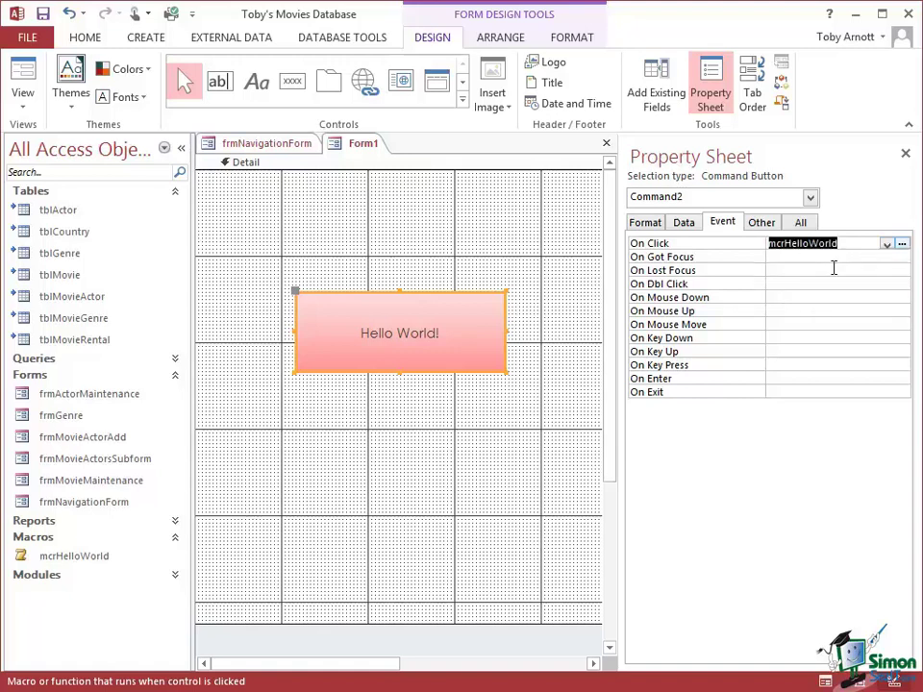
{"action": "left_click", "coordinate": [905, 154]}
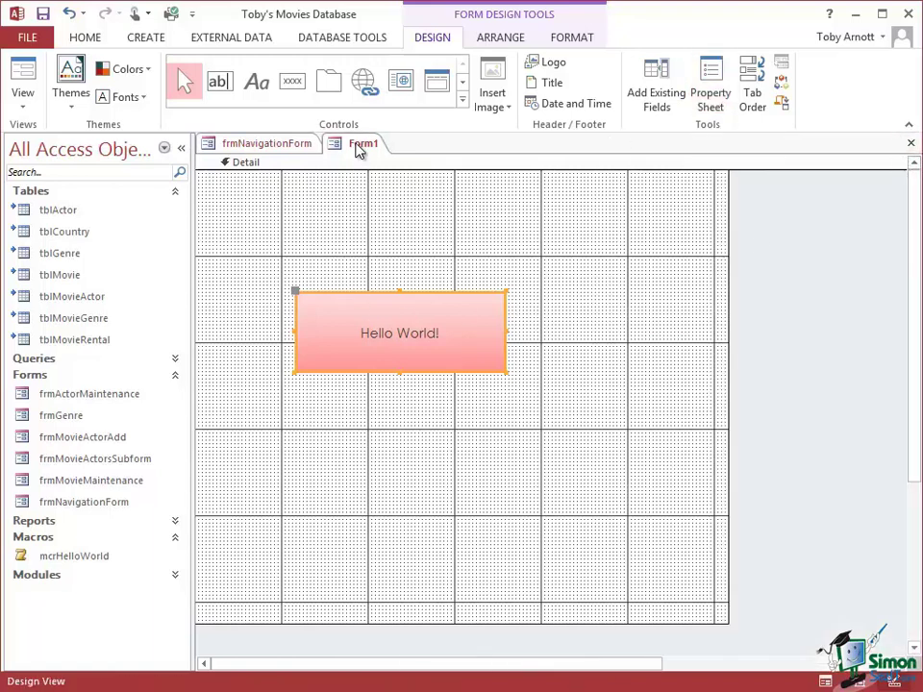
- Show Form1 in Form View, test the Hello World! button and dismiss both message boxes
{"action": "right_click", "coordinate": [359, 150]}
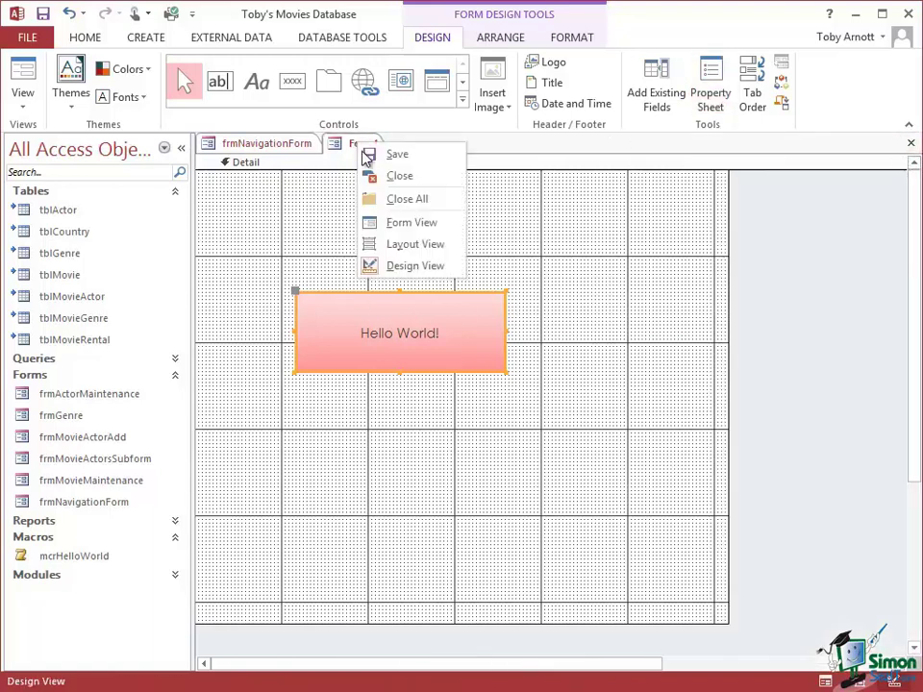
{"action": "left_click", "coordinate": [412, 221]}
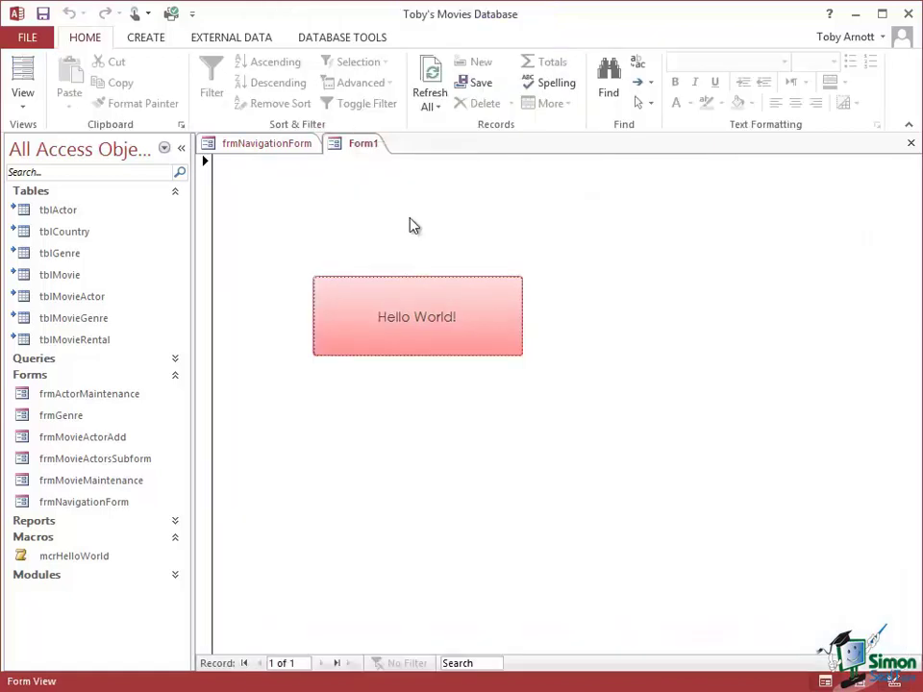
{"action": "left_click", "coordinate": [408, 324]}
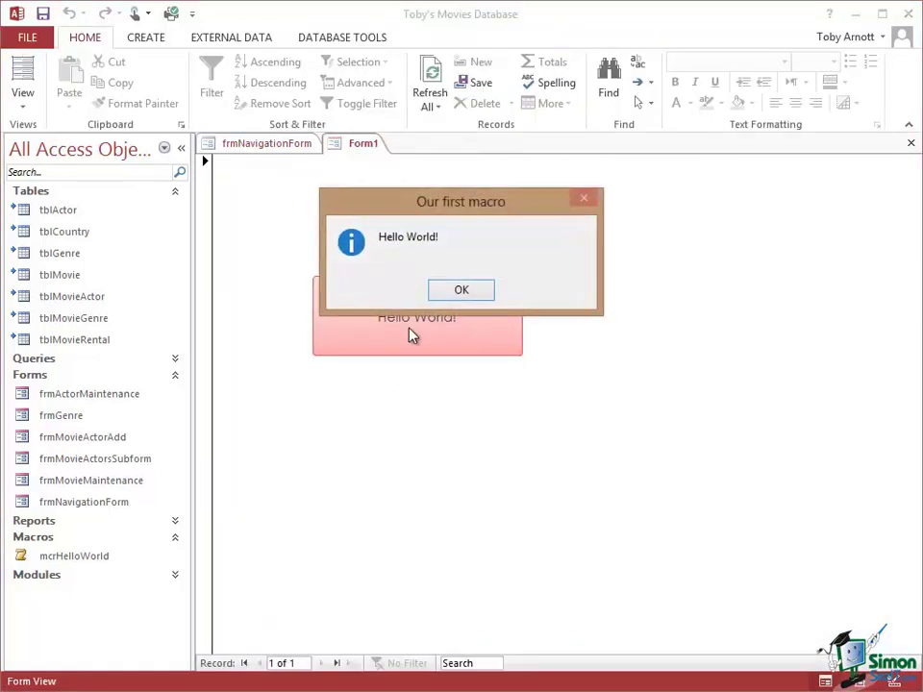
{"action": "left_click", "coordinate": [467, 288]}
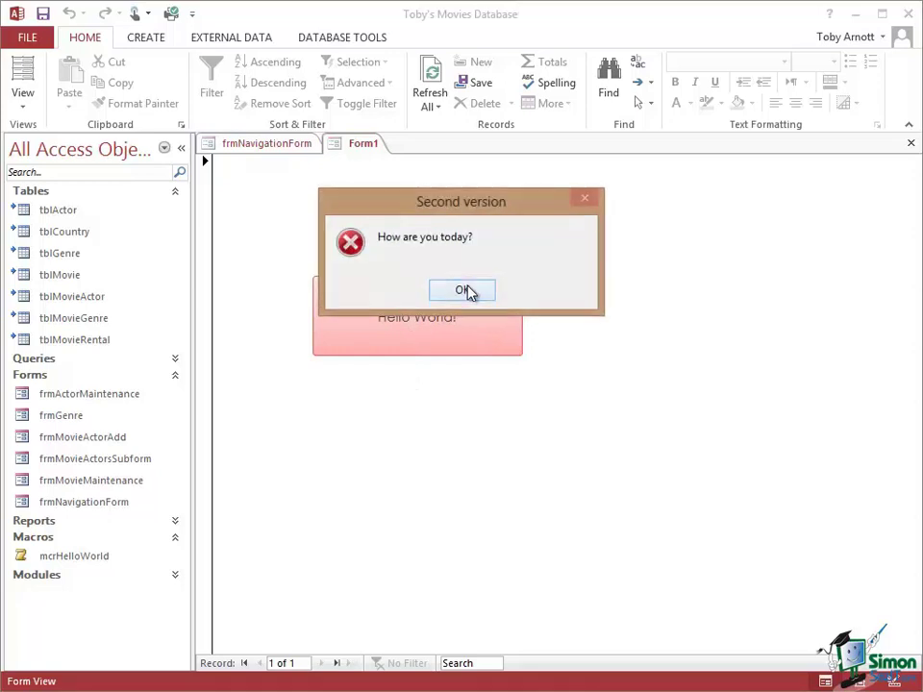
{"action": "left_click", "coordinate": [469, 291]}
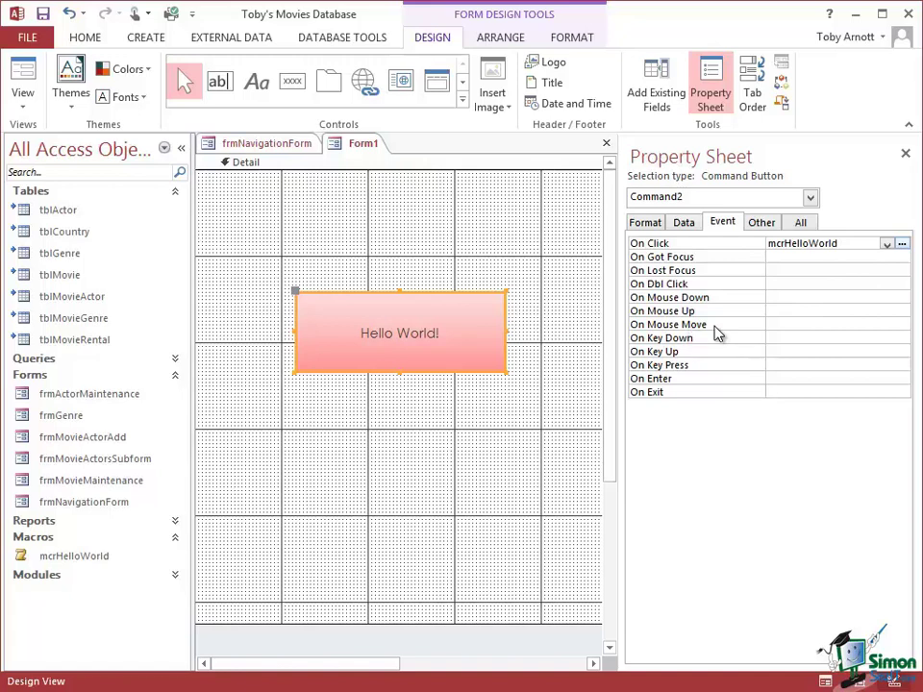
- Assign mcrHelloWorld to the button's On Mouse Move event and close the property sheet
{"action": "left_click", "coordinate": [773, 325]}
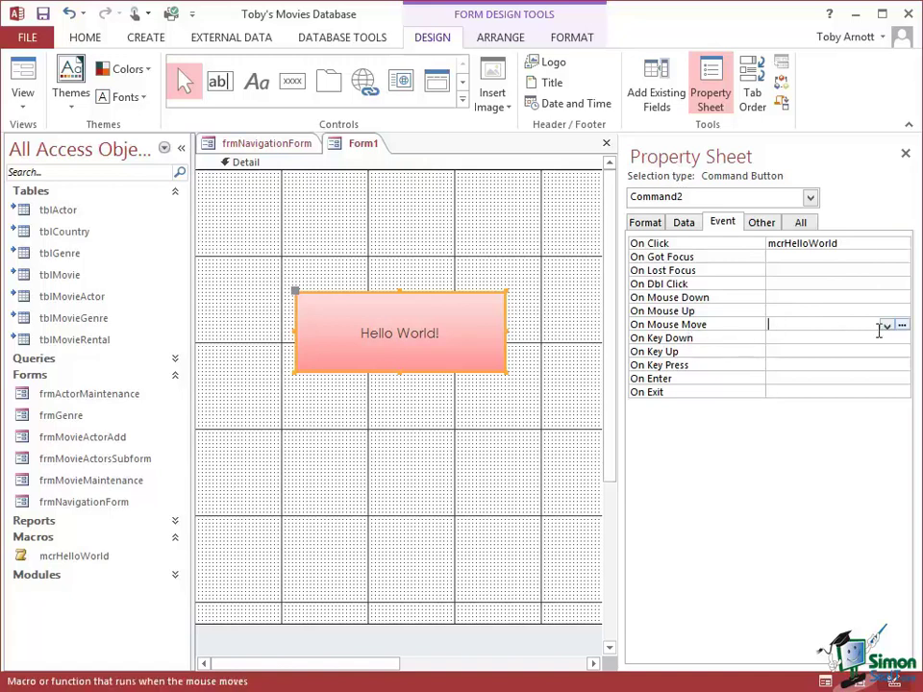
{"action": "left_click", "coordinate": [887, 327]}
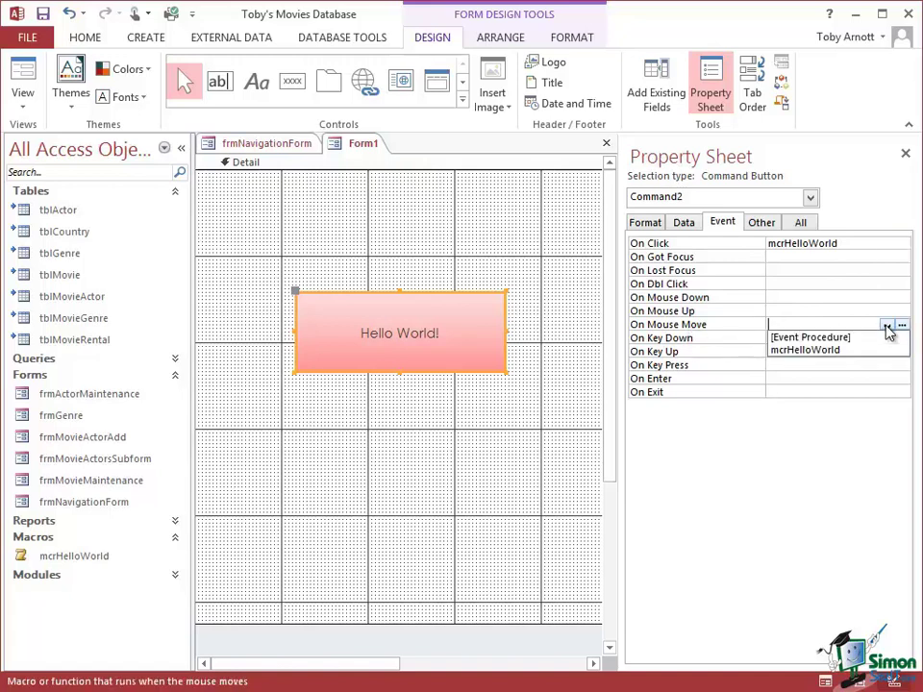
{"action": "left_click", "coordinate": [825, 350]}
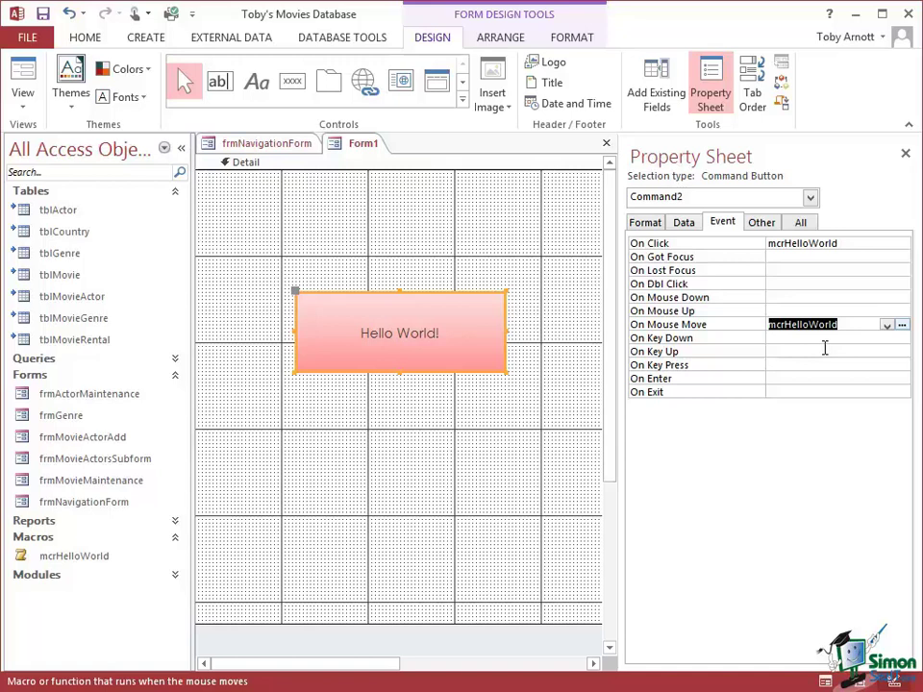
{"action": "left_click", "coordinate": [905, 154]}
- Test the button's mouse-move event in Form View, dismissing the message boxes, and return Form1 to Design View
{"action": "right_click", "coordinate": [363, 145]}
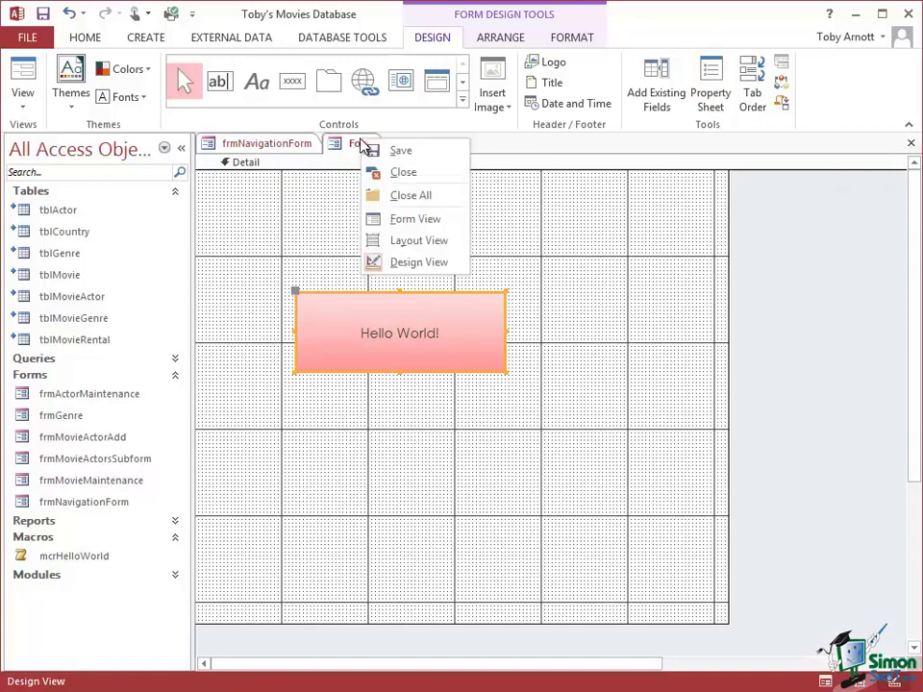
{"action": "left_click", "coordinate": [402, 219]}
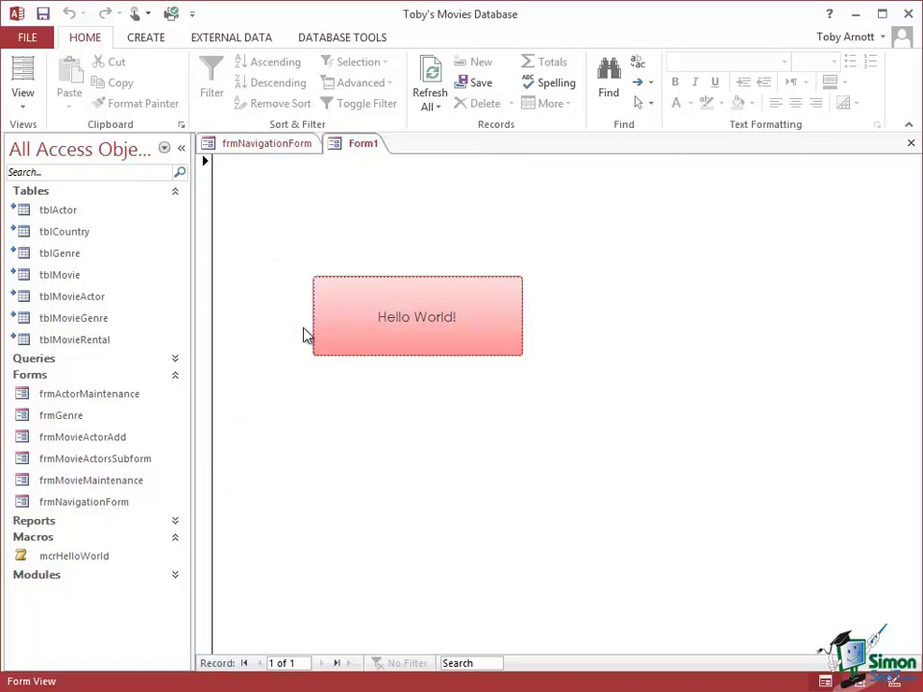
{"action": "left_click", "coordinate": [356, 331]}
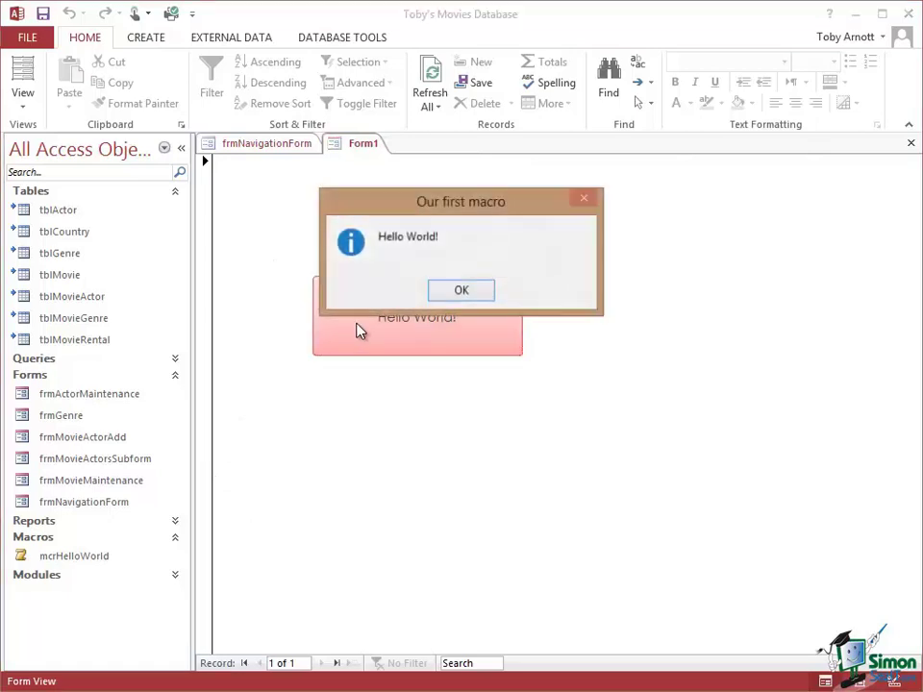
{"action": "left_click", "coordinate": [468, 296]}
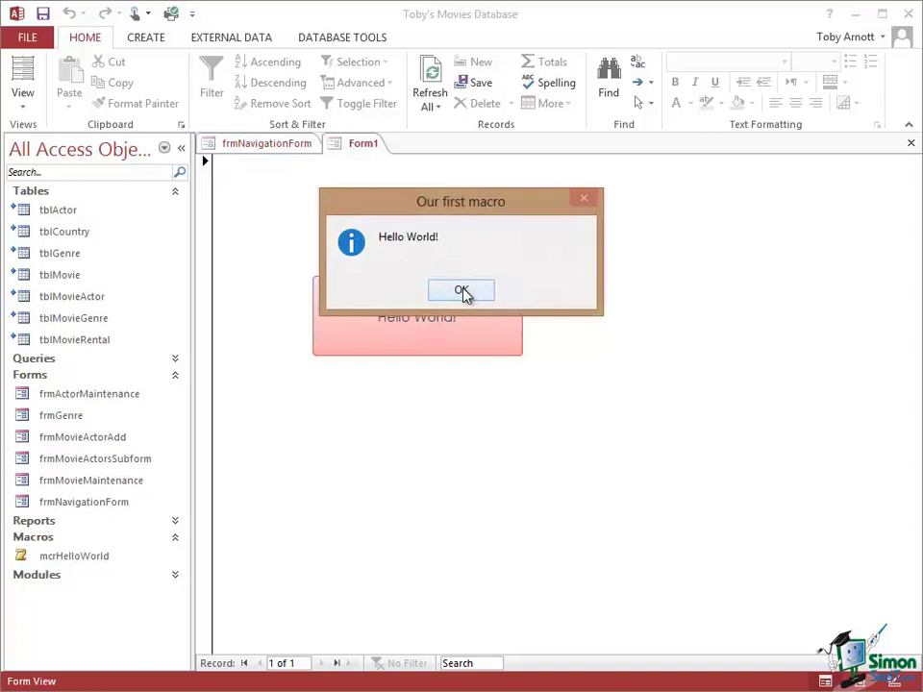
{"action": "left_click", "coordinate": [463, 292]}
{"action": "left_click", "coordinate": [462, 292]}
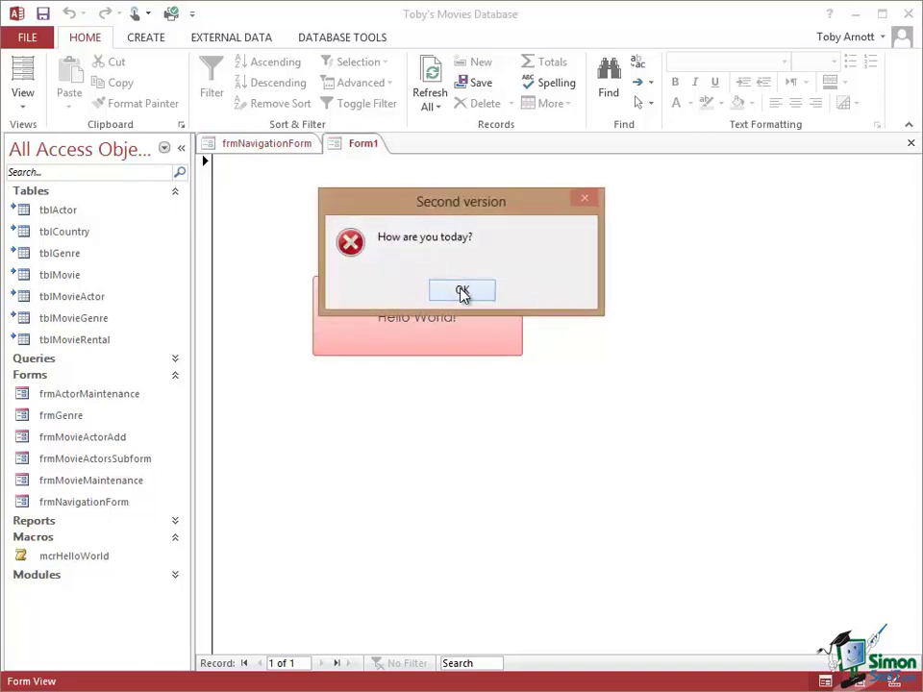
{"action": "left_click_drag", "start_coordinate": [470, 202], "coordinate": [729, 306]}
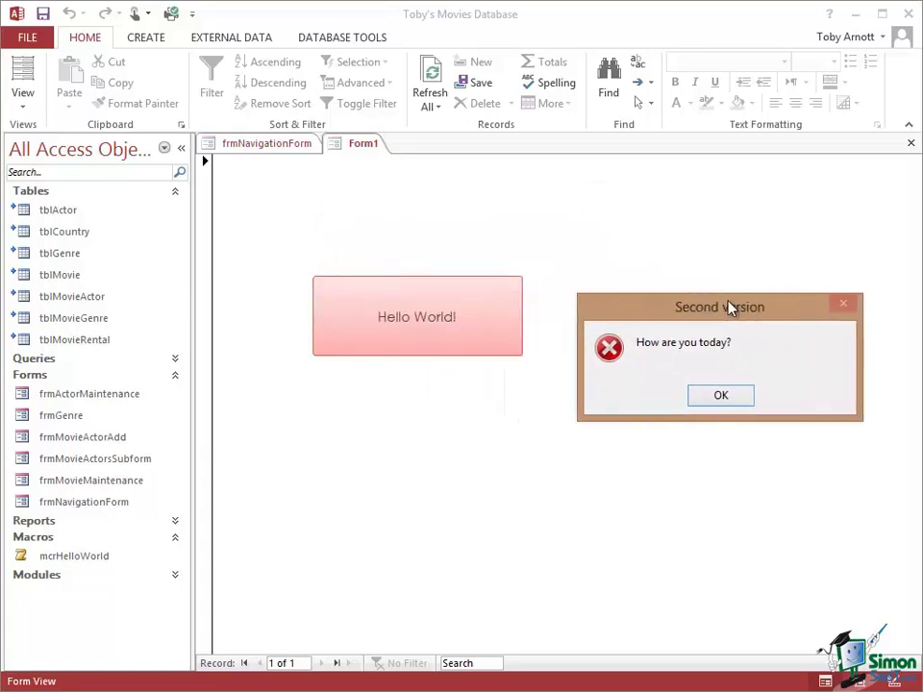
{"action": "left_click", "coordinate": [728, 398]}
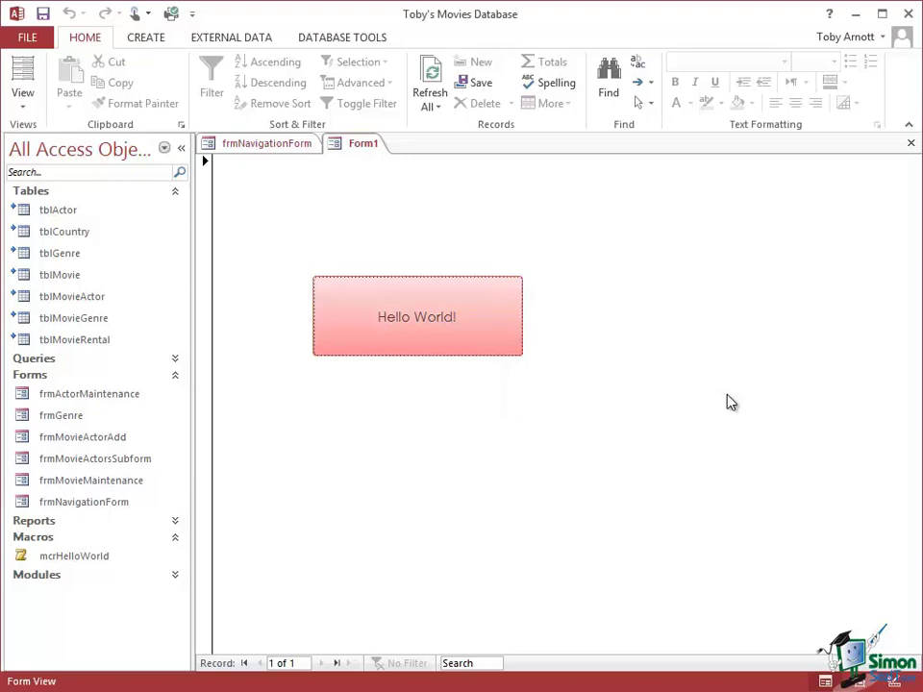
{"action": "right_click", "coordinate": [354, 145]}
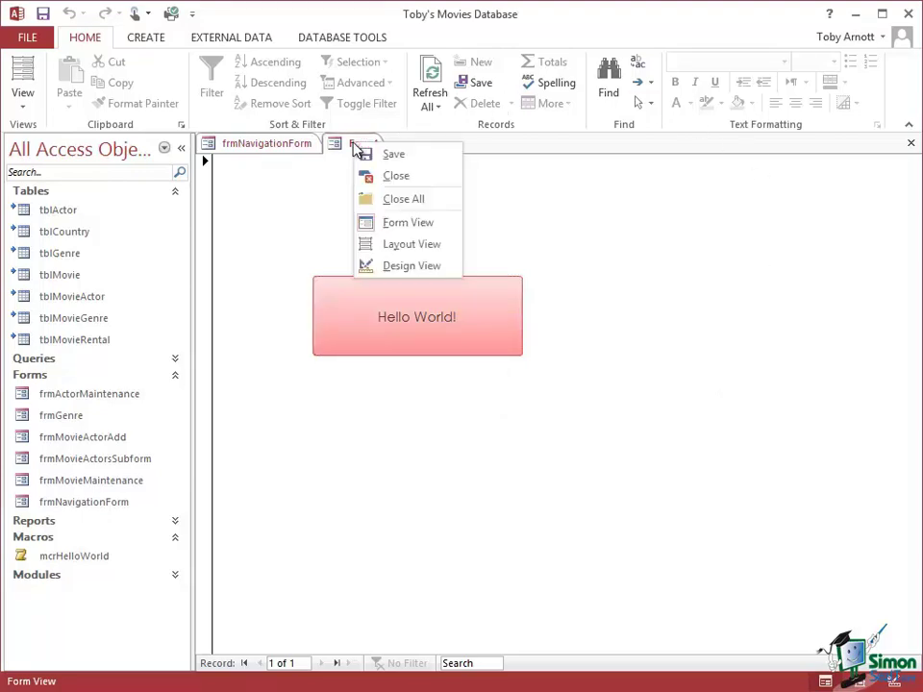
{"action": "left_click", "coordinate": [402, 266]}
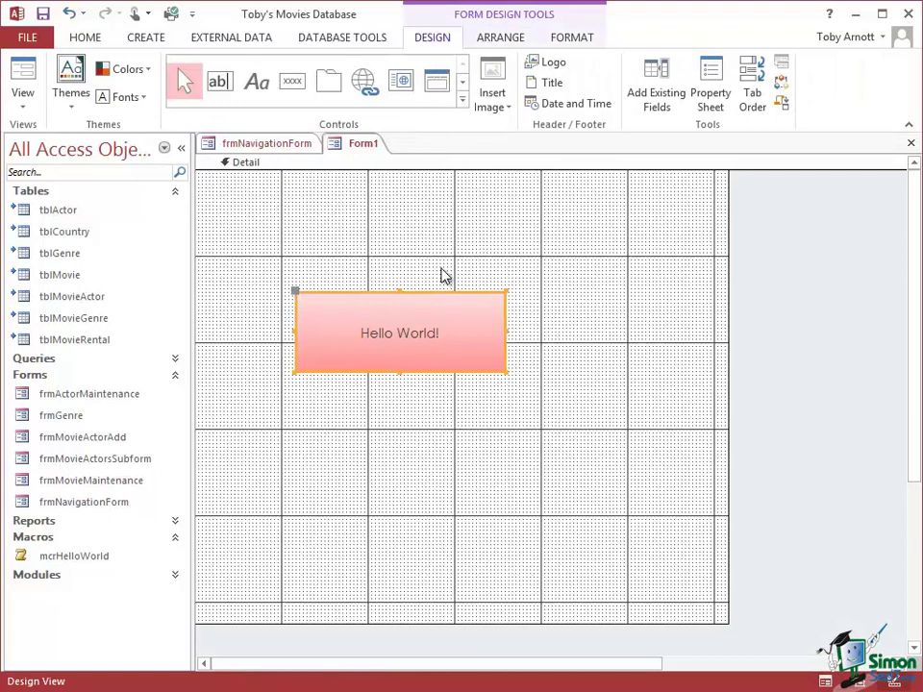
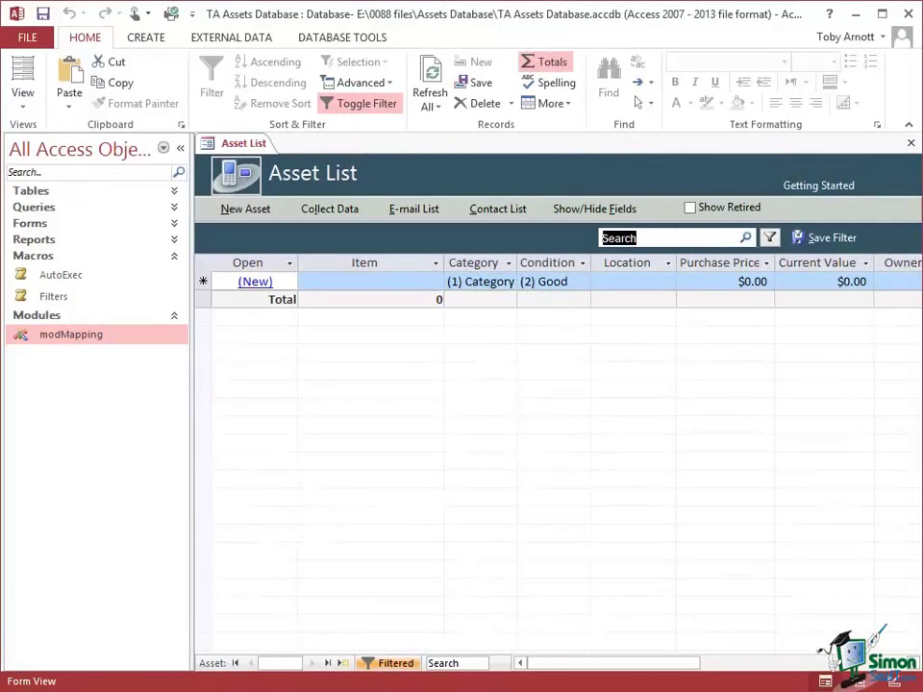
- Open the AutoExec macro of the TA Assets Database in Design View and collapse its If block
{"action": "right_click", "coordinate": [68, 277]}
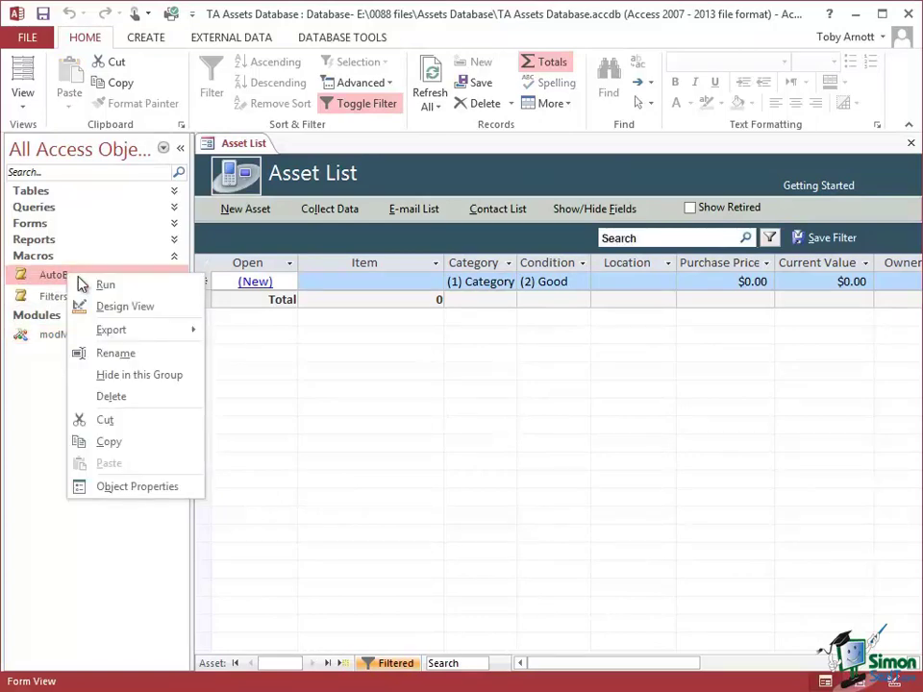
{"action": "left_click", "coordinate": [125, 306]}
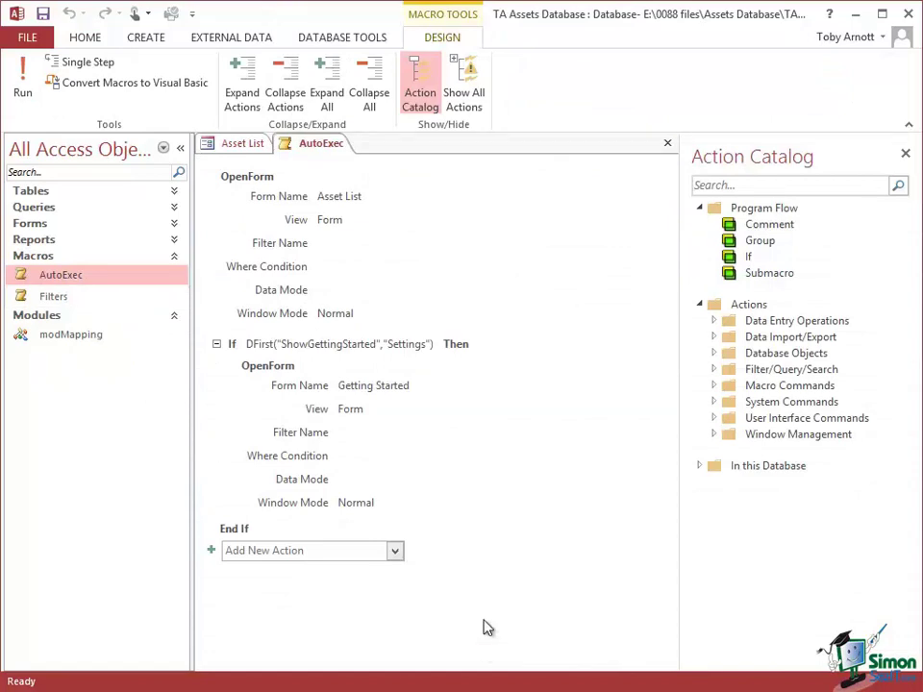
{"action": "mouse_move", "coordinate": [264, 185]}
{"action": "left_click", "coordinate": [217, 344]}
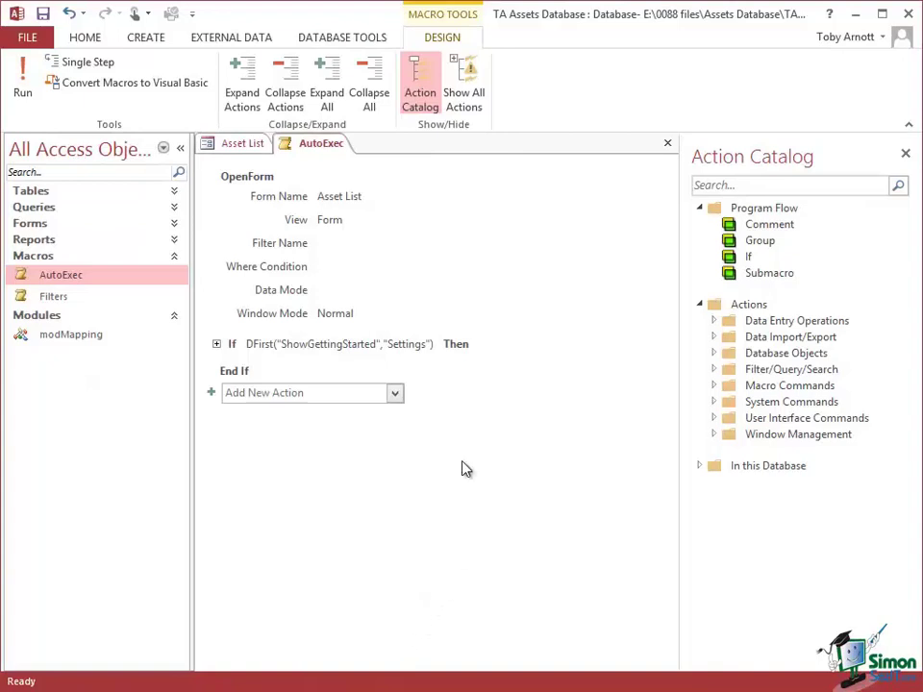
- Examine the arguments of the Asset List OpenForm action, including the View and Data Mode choices, keeping View as Form
{"action": "left_click", "coordinate": [371, 199]}
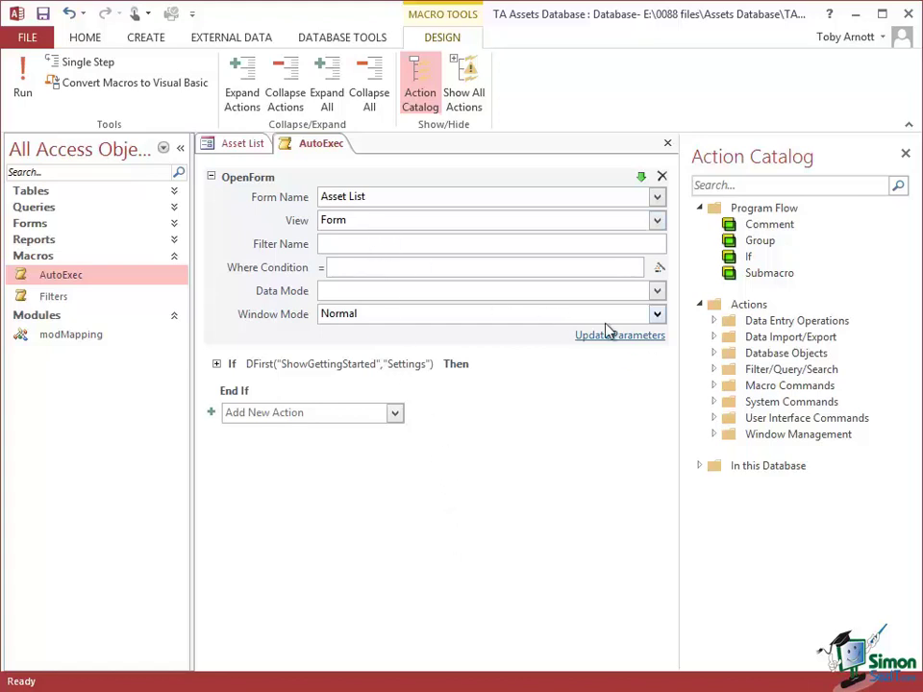
{"action": "left_click", "coordinate": [658, 220]}
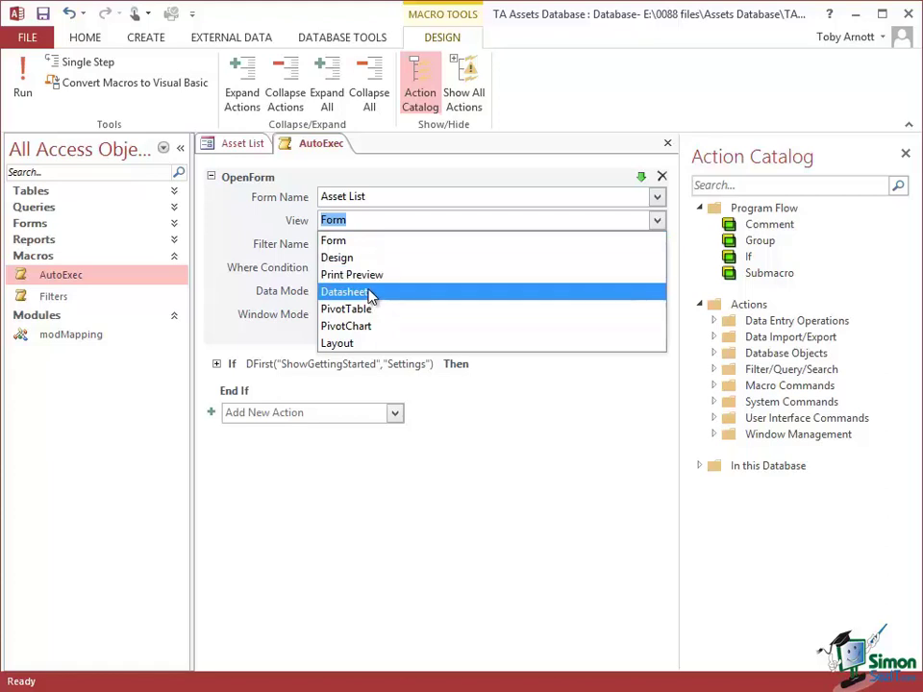
{"action": "left_click", "coordinate": [367, 241]}
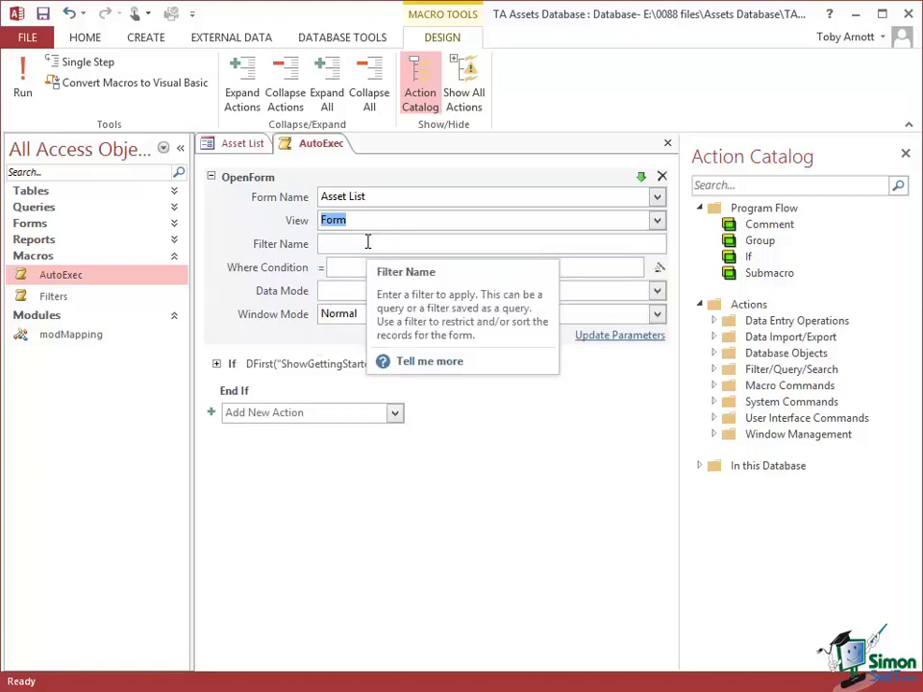
{"action": "left_click", "coordinate": [367, 242]}
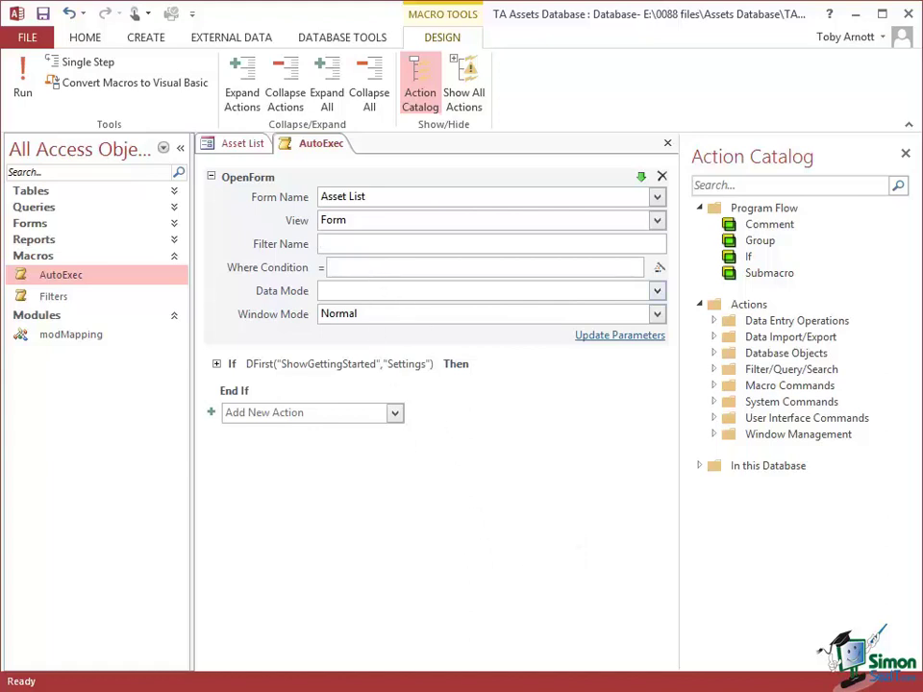
{"action": "left_click", "coordinate": [330, 267]}
{"action": "left_click", "coordinate": [342, 290]}
{"action": "left_click", "coordinate": [658, 292]}
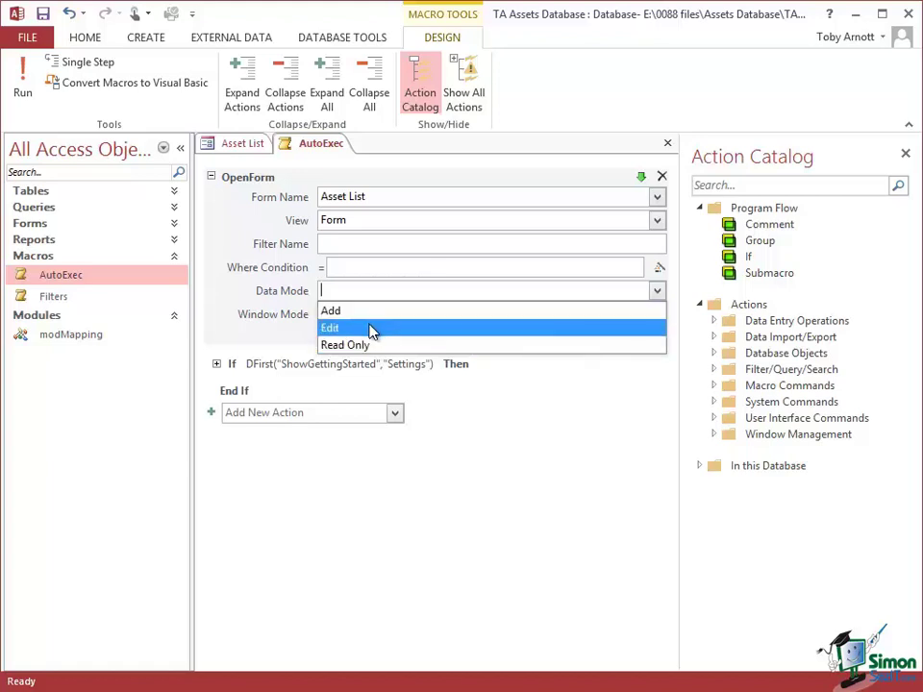
{"action": "left_click", "coordinate": [337, 288]}
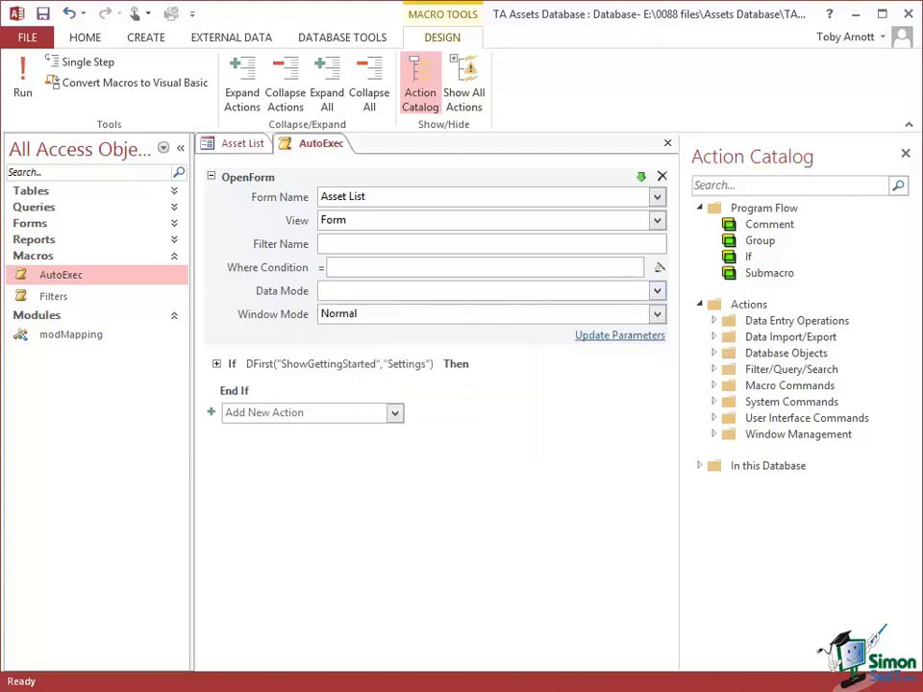
- Review the Window Mode choices of the Asset List OpenForm action, keeping Normal, collapse the action and expand the If block
{"action": "left_click", "coordinate": [657, 315]}
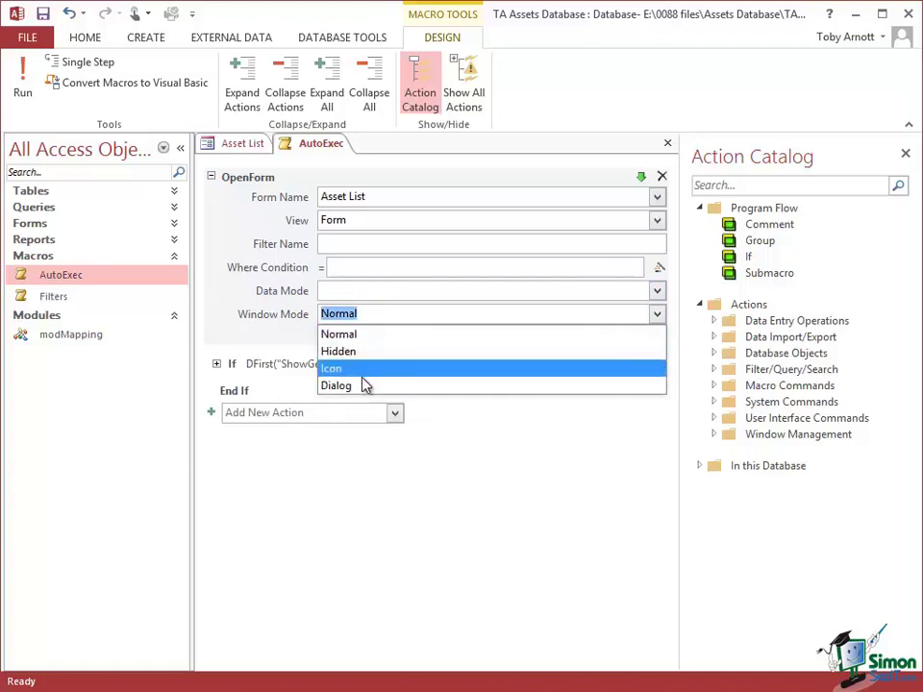
{"action": "left_click", "coordinate": [362, 338]}
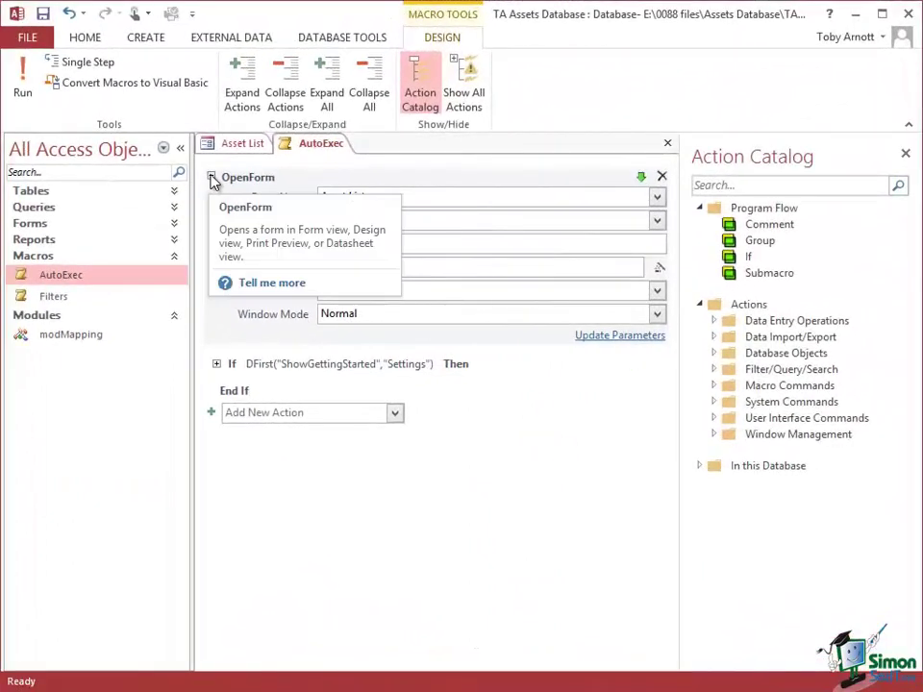
{"action": "left_click", "coordinate": [212, 178]}
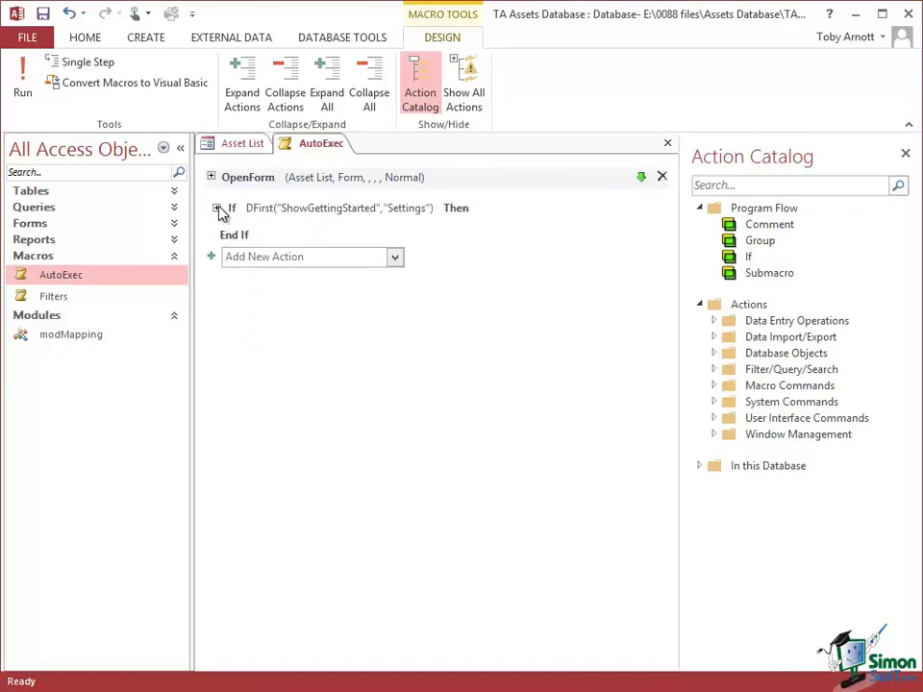
{"action": "left_click", "coordinate": [218, 208]}
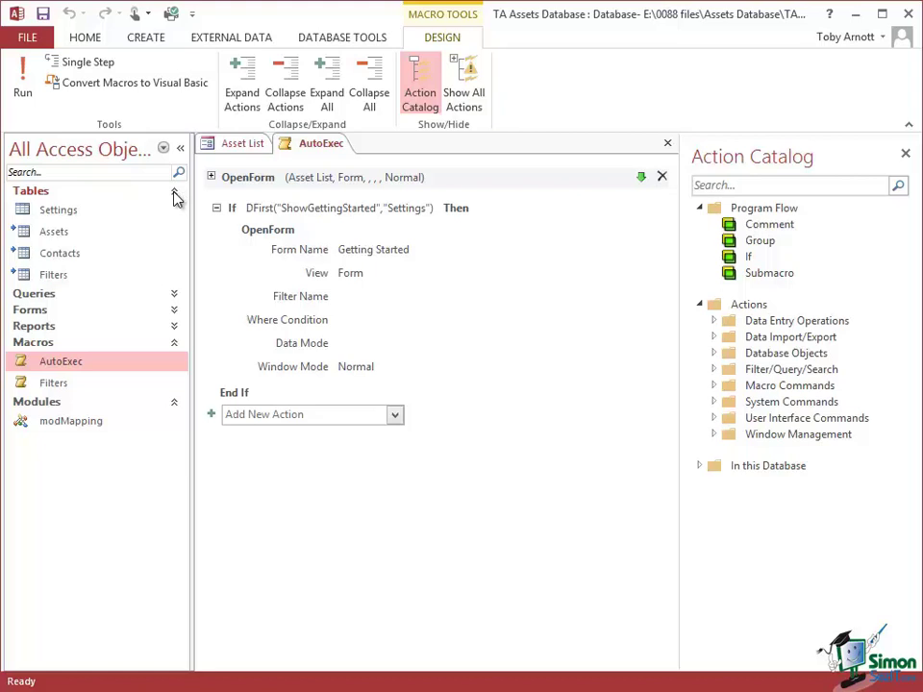
- Inspect the Settings table with its ShowGettingStarted column widened, and close the table without saving the layout
{"action": "double_click", "coordinate": [56, 211]}
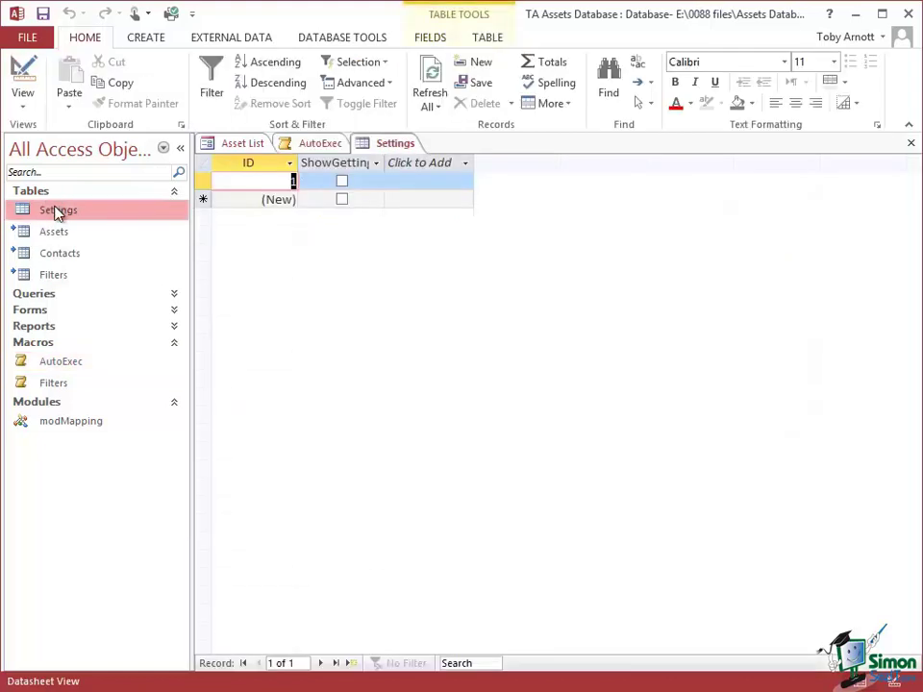
{"action": "left_click_drag", "start_coordinate": [384, 162], "coordinate": [485, 165]}
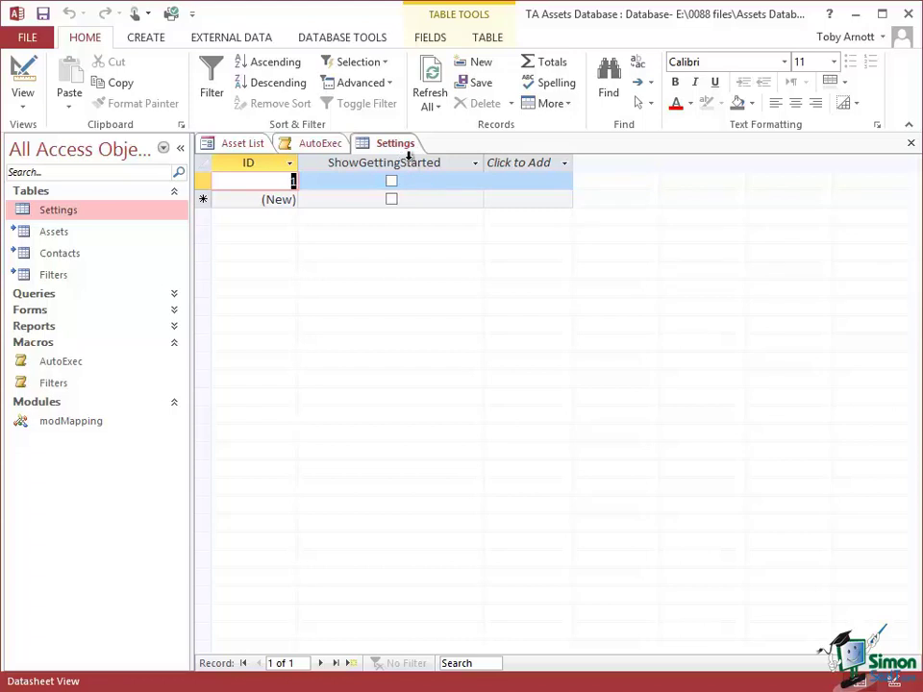
{"action": "left_click", "coordinate": [910, 142]}
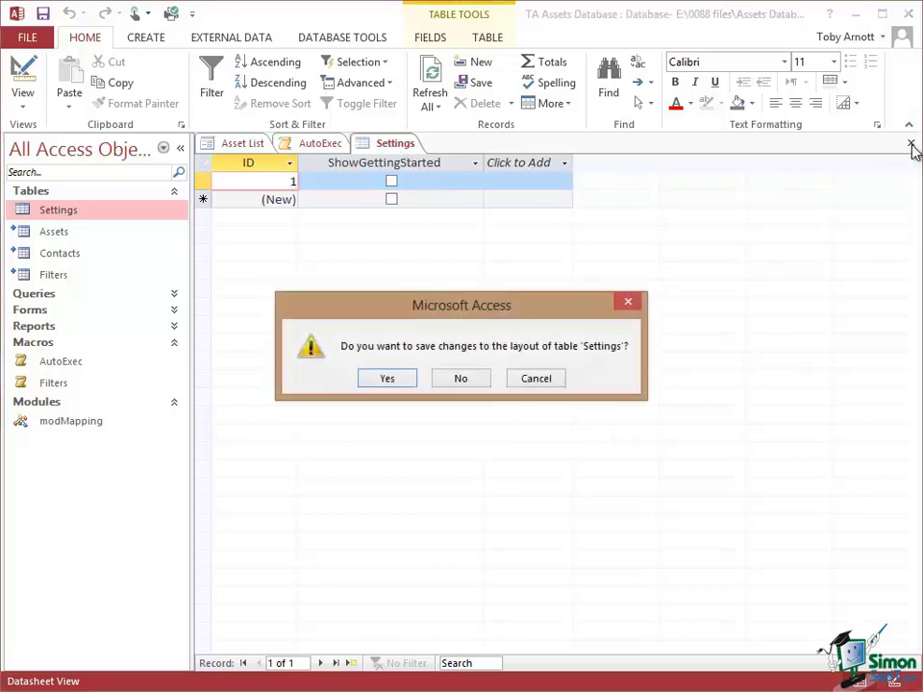
{"action": "left_click", "coordinate": [460, 378]}
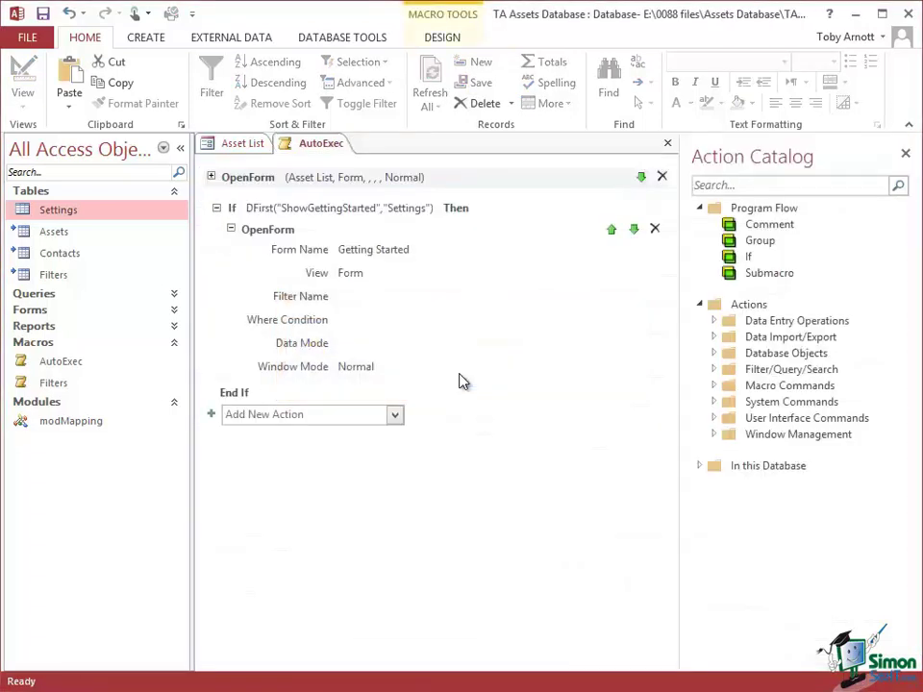
- Open the Getting Started form in Design View, check the form's Record Source property and close the property sheet
{"action": "left_click", "coordinate": [175, 313]}
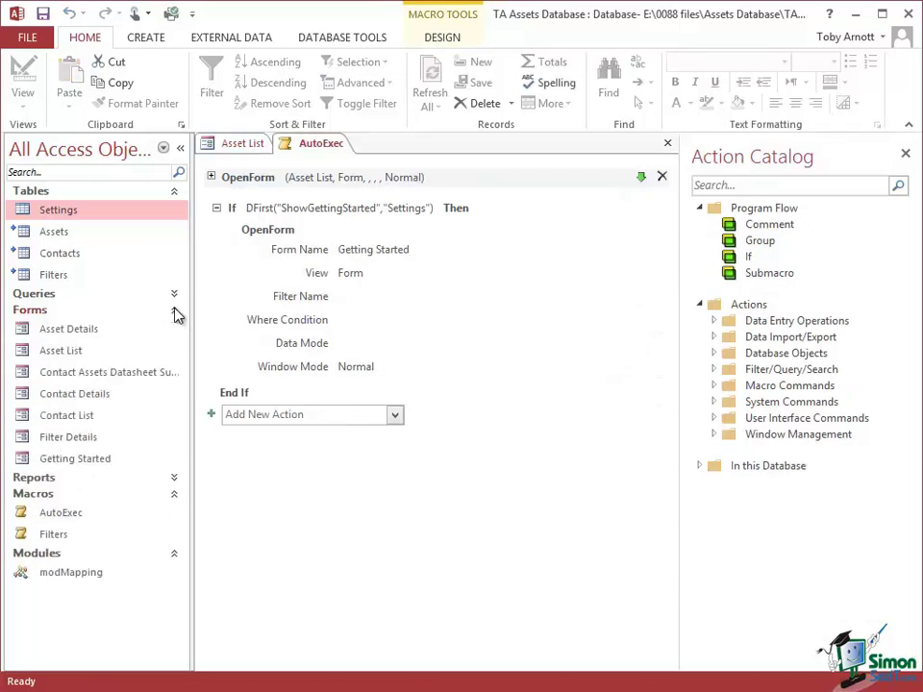
{"action": "left_click", "coordinate": [77, 462]}
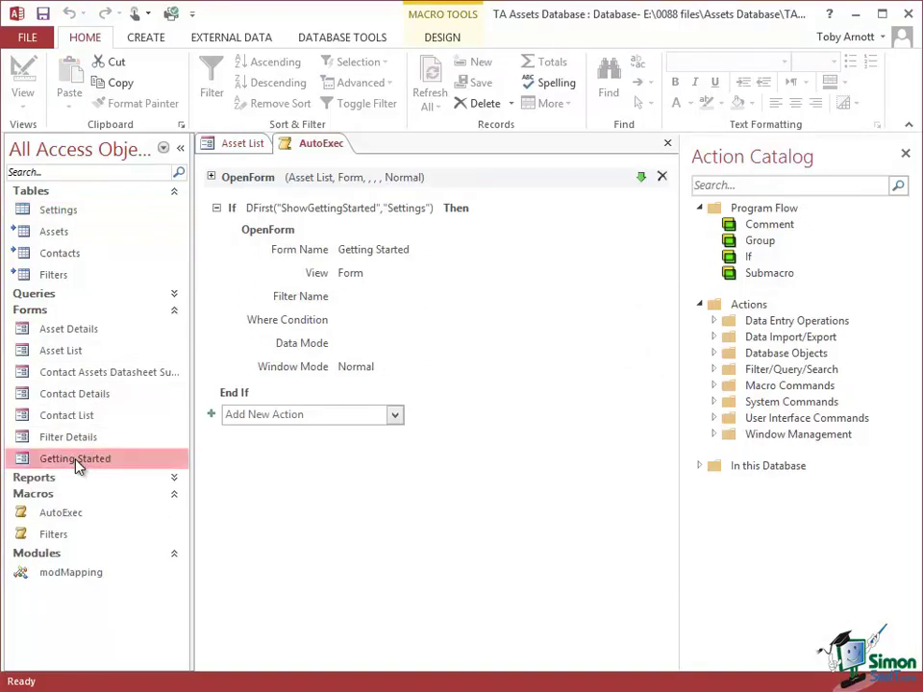
{"action": "right_click", "coordinate": [77, 465]}
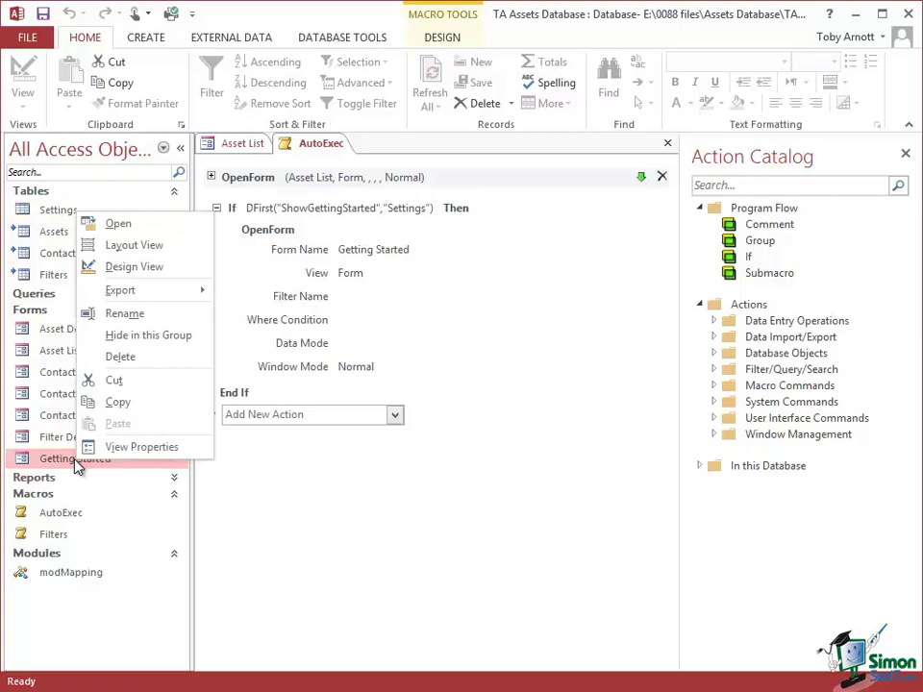
{"action": "left_click", "coordinate": [157, 266]}
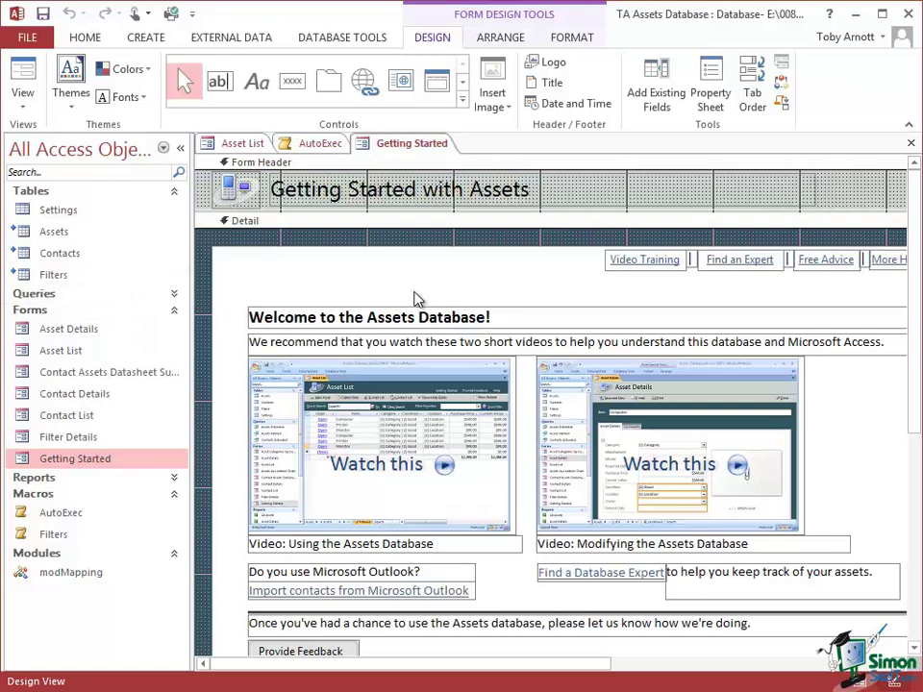
{"action": "left_click", "coordinate": [712, 85]}
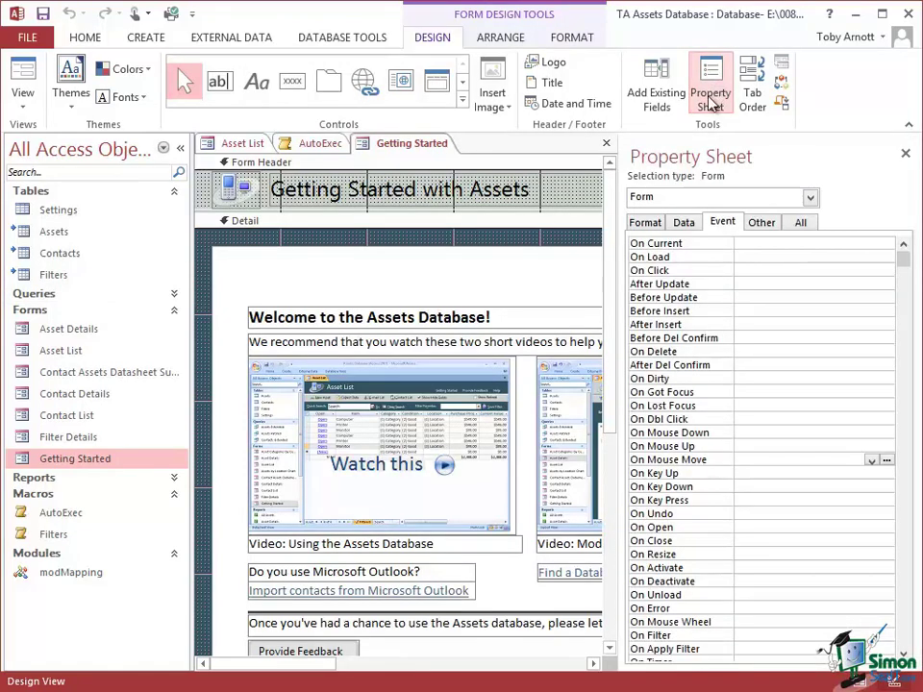
{"action": "left_click", "coordinate": [685, 227]}
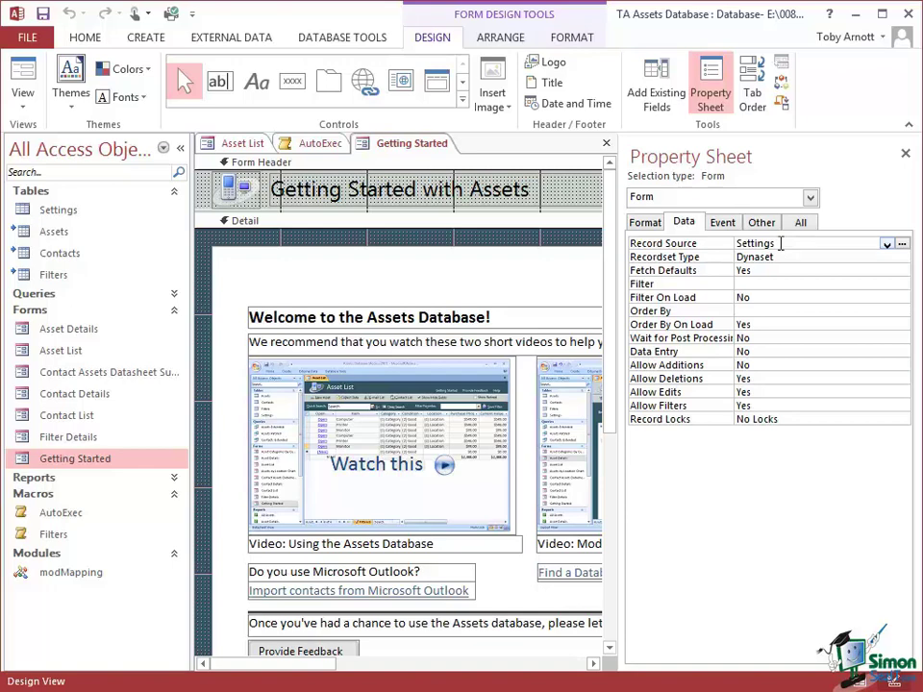
{"action": "left_click", "coordinate": [905, 155]}
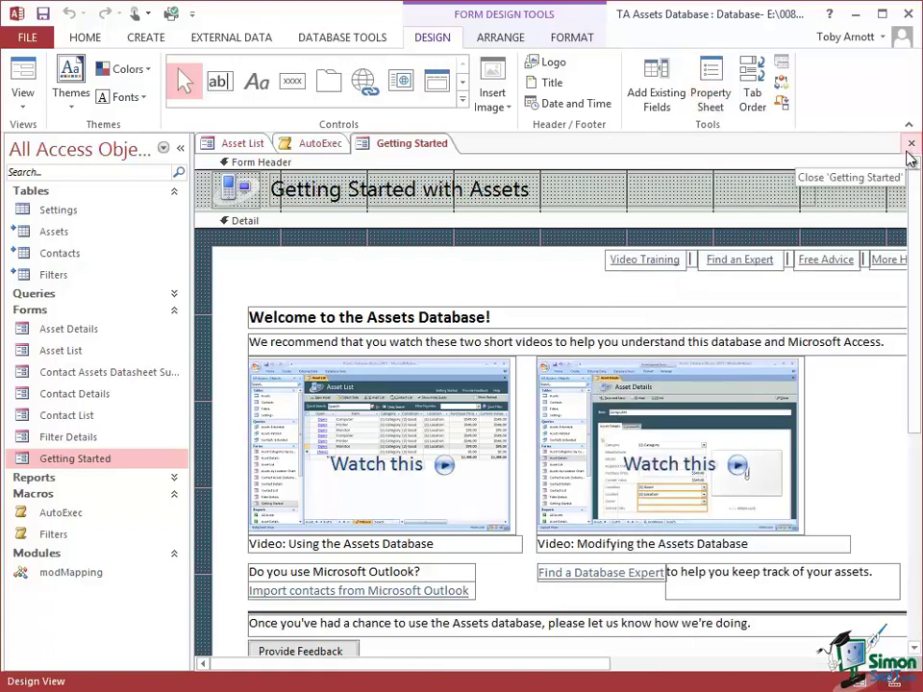
- Examine the properties of the "Show Getting Started when this database is opened" check box at the end of the form's Detail section
{"action": "scroll", "coordinate": [917, 337], "scroll_direction": "down", "scroll_amount": 1}
{"action": "left_click_drag", "start_coordinate": [916, 337], "coordinate": [915, 428]}
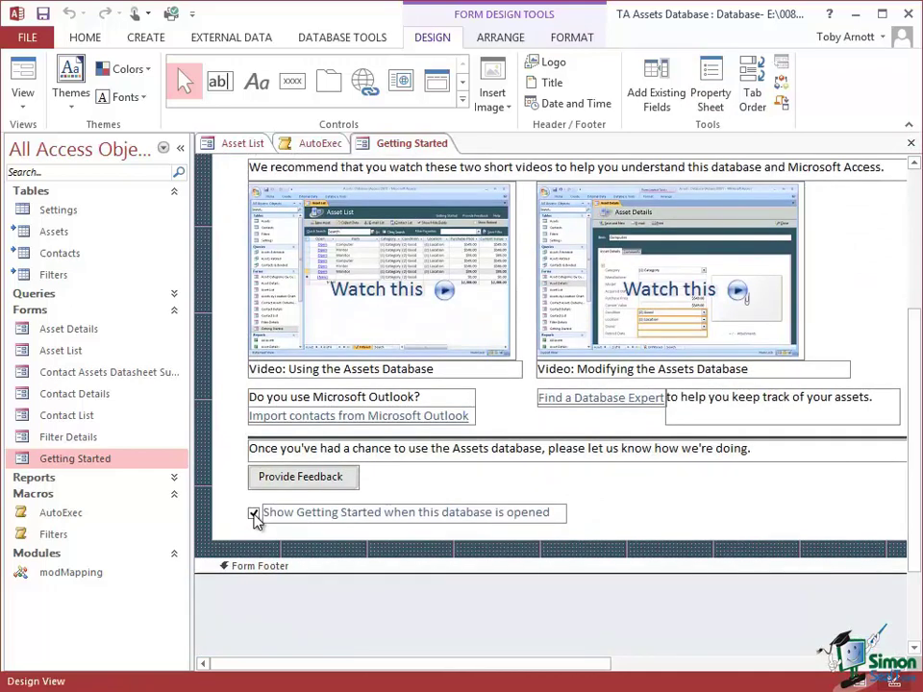
{"action": "left_click", "coordinate": [254, 516]}
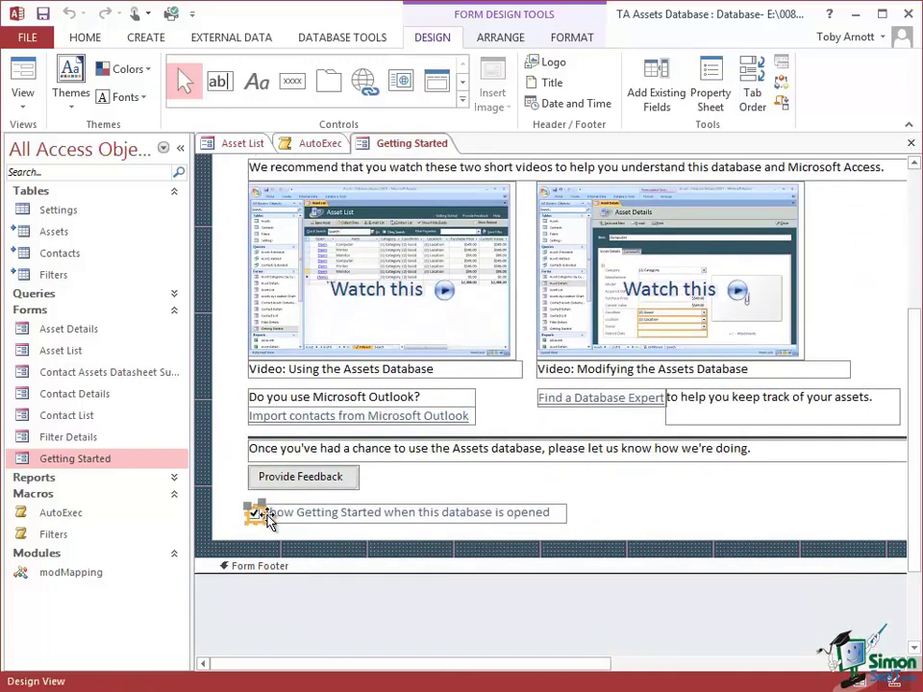
{"action": "left_click", "coordinate": [716, 87]}
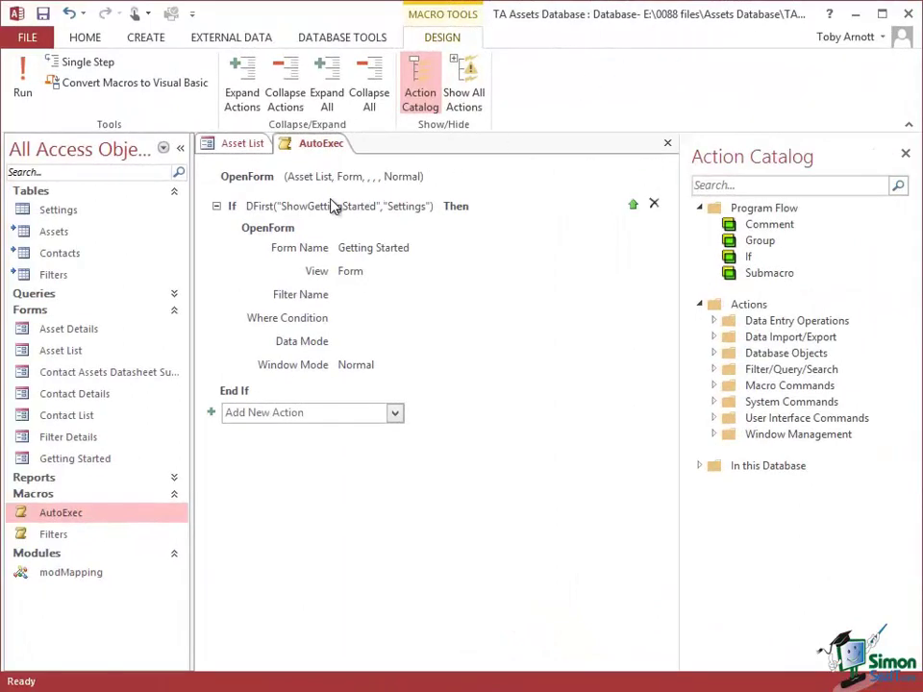
- Look up the built-in DFirst function in the Expression Builder for the AutoExec If condition, and close the builder keeping the expression
{"action": "left_click", "coordinate": [316, 204]}
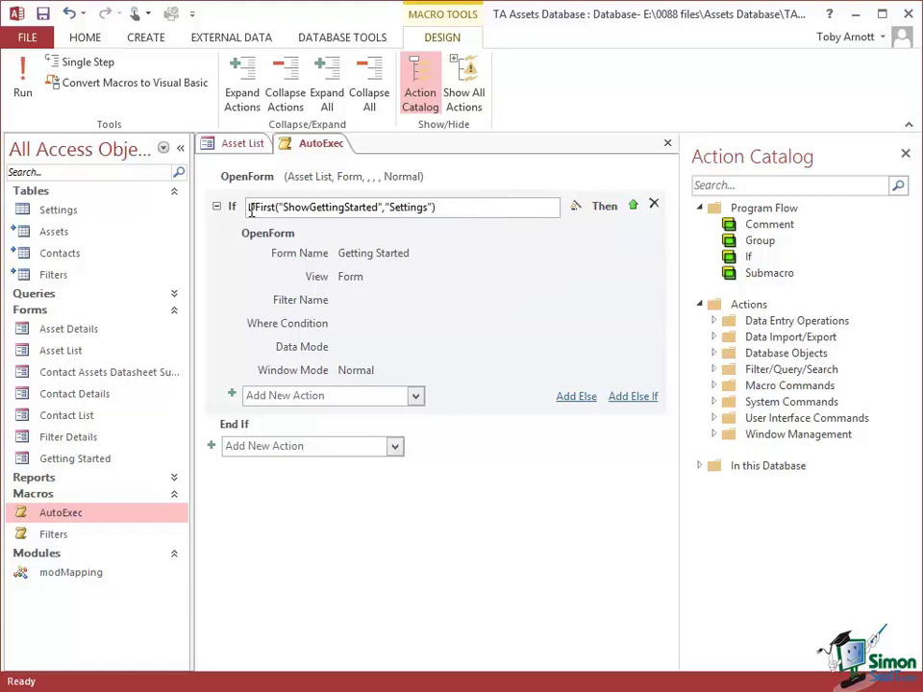
{"action": "left_click", "coordinate": [574, 207]}
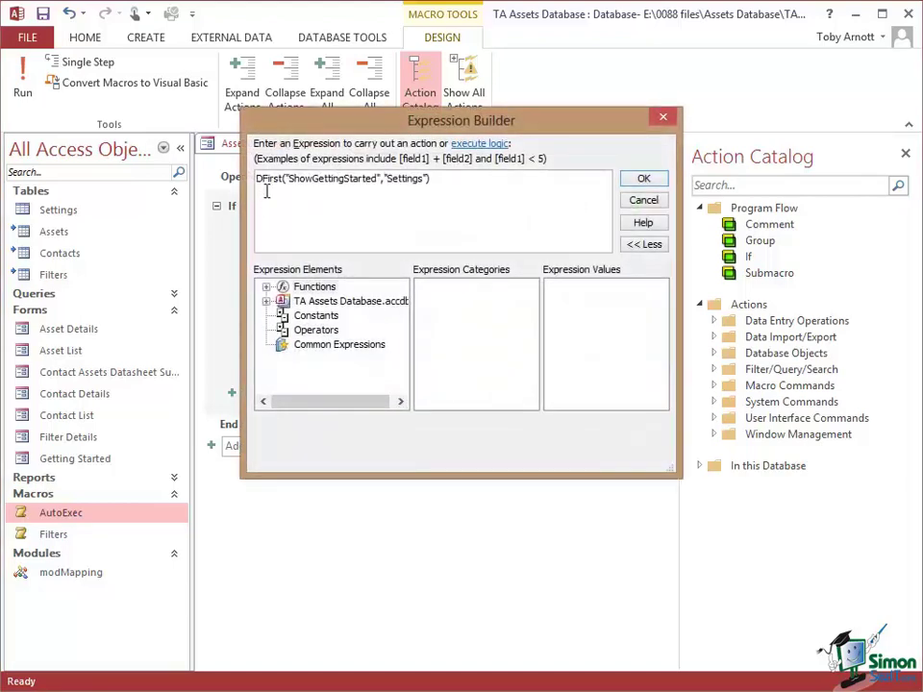
{"action": "left_click", "coordinate": [266, 287]}
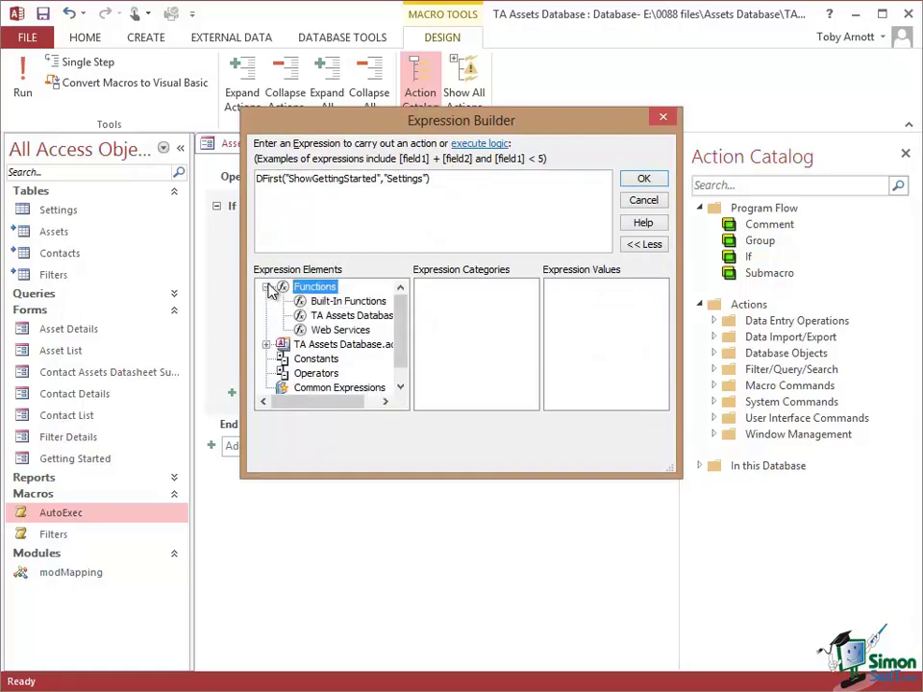
{"action": "left_click", "coordinate": [347, 301]}
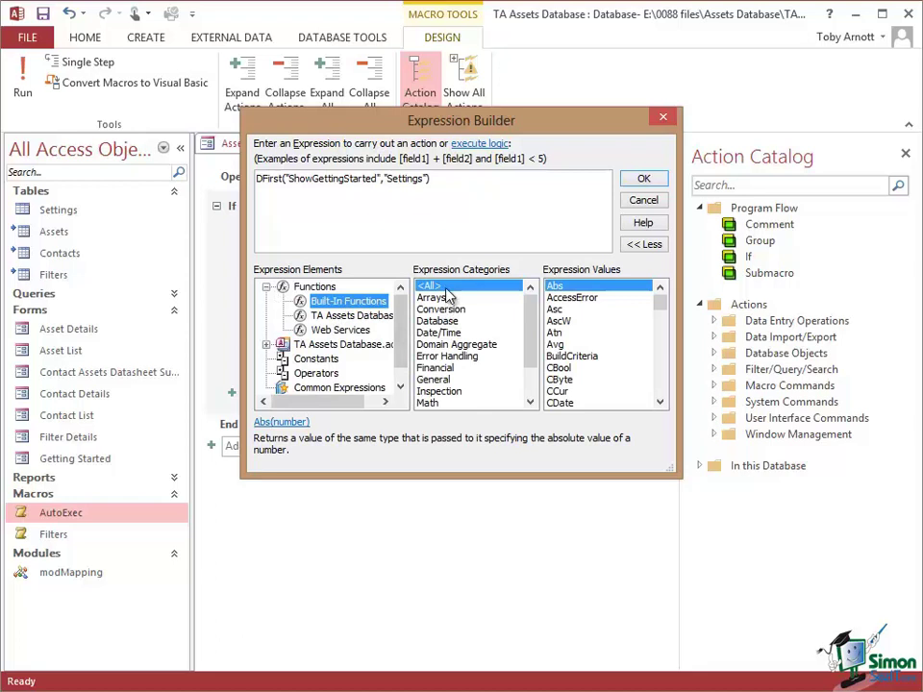
{"action": "left_click_drag", "start_coordinate": [661, 303], "coordinate": [662, 322]}
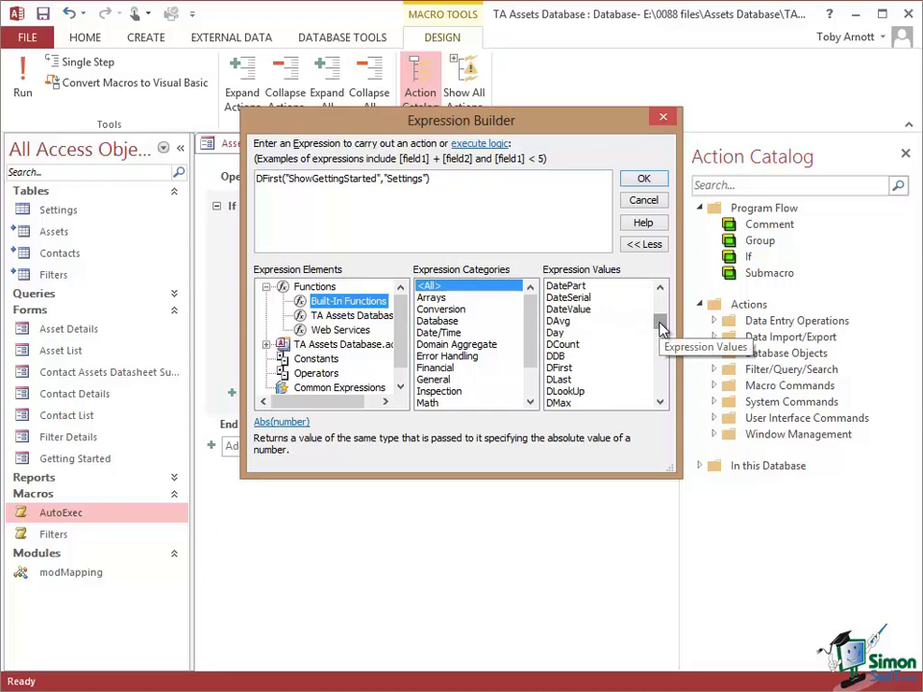
{"action": "left_click", "coordinate": [558, 368]}
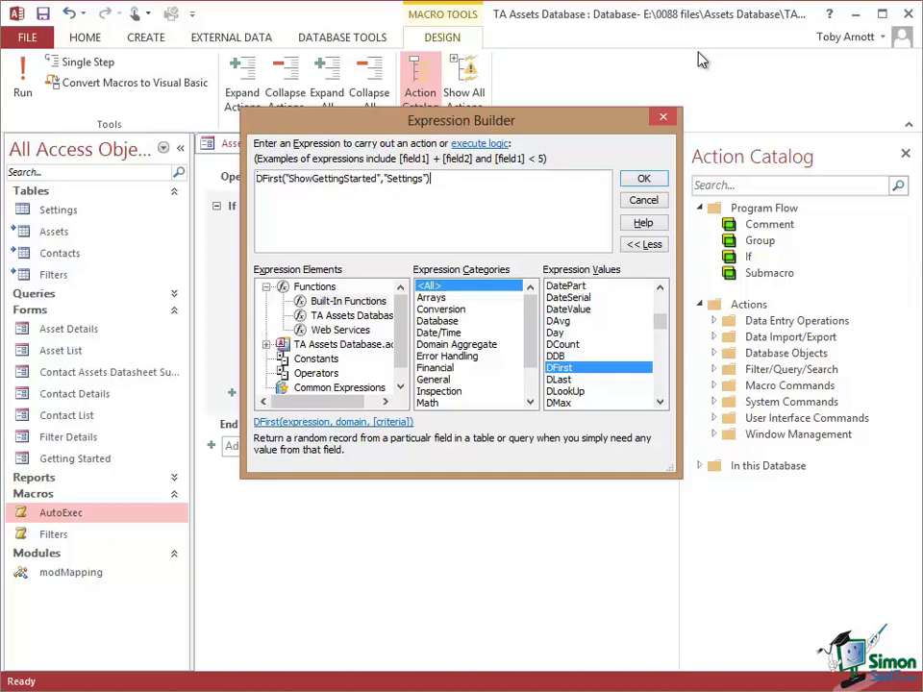
{"action": "left_click", "coordinate": [644, 180]}
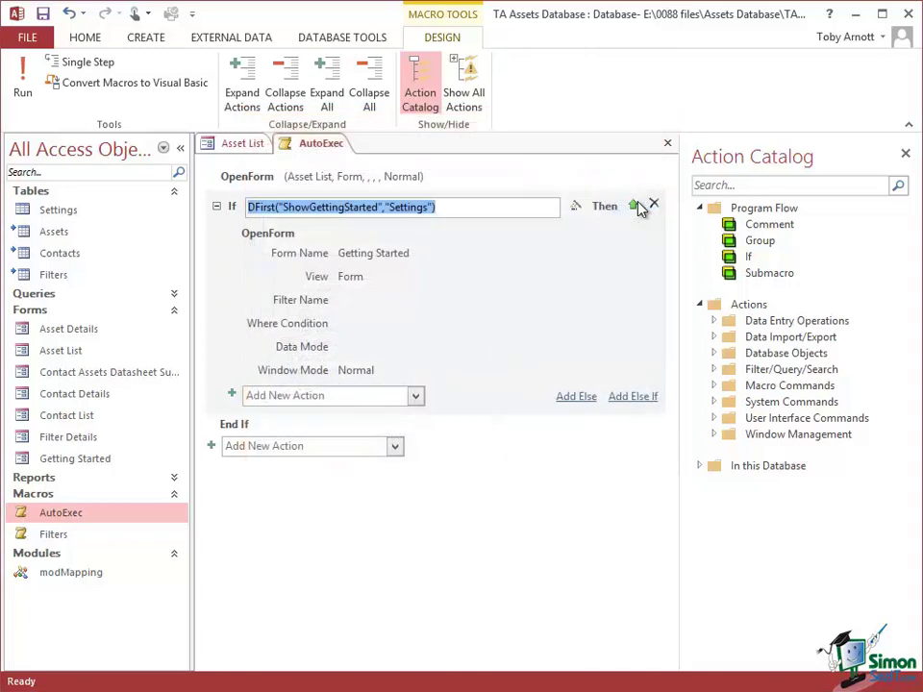